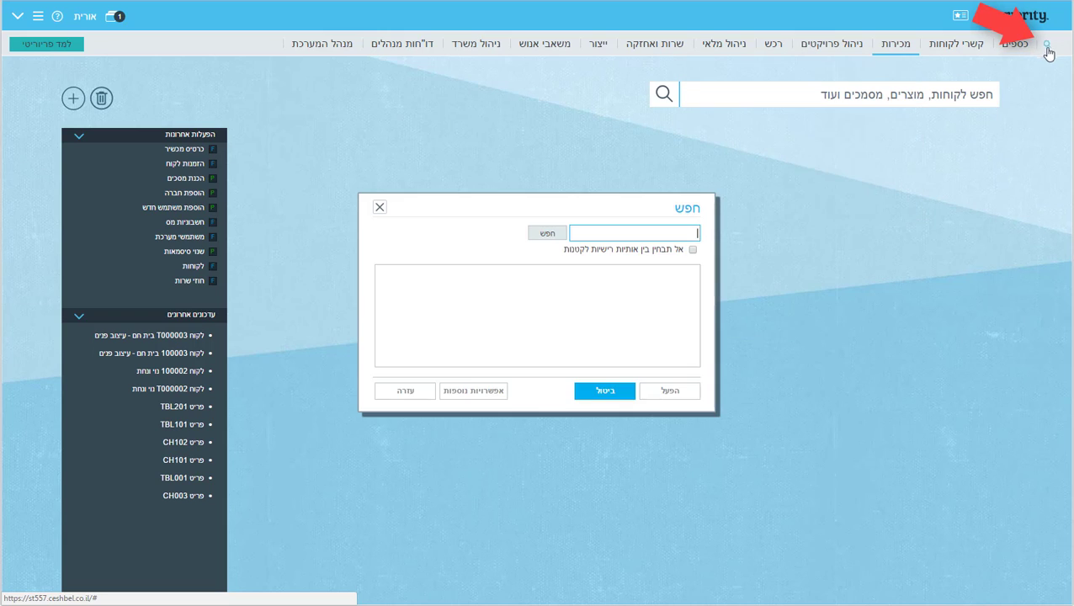
Search for 'הזמנות לקוח' and open the Customer Orders form with a blank new order
text(הזמנות לקוח)
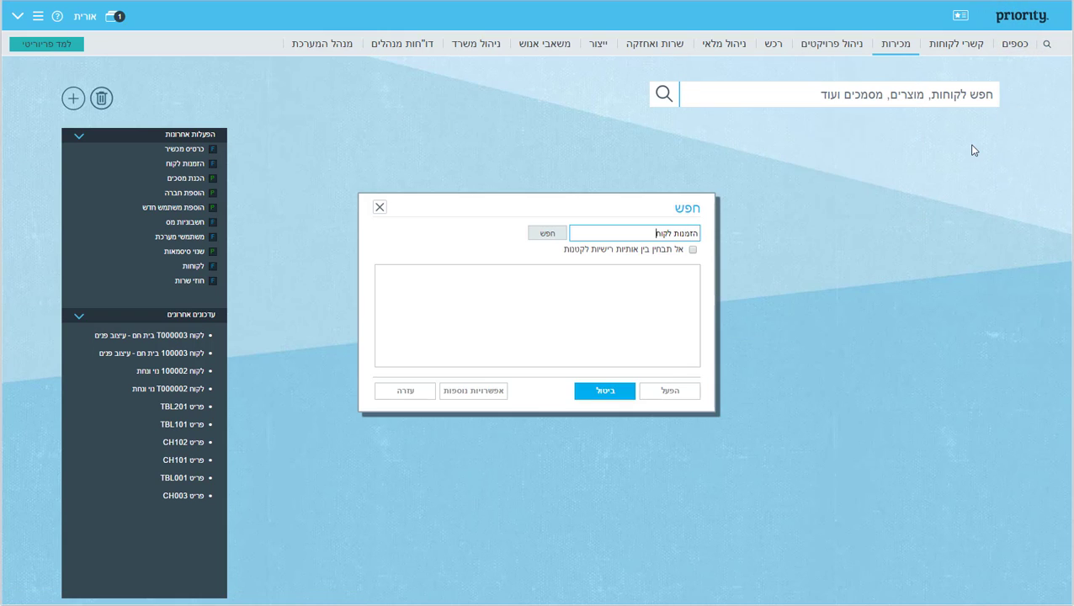
key(Return)
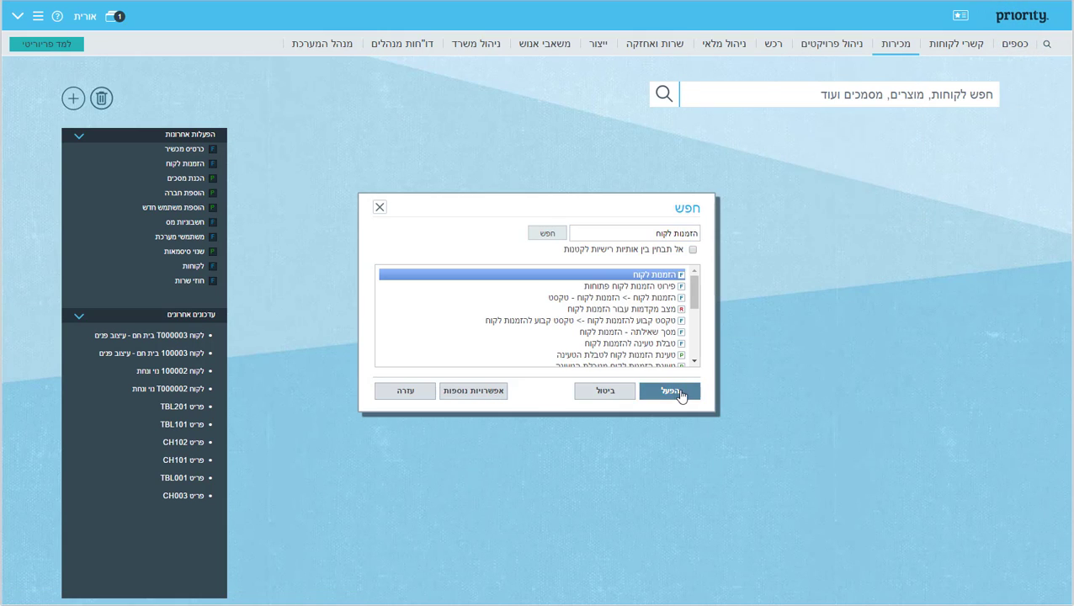
key(Return)
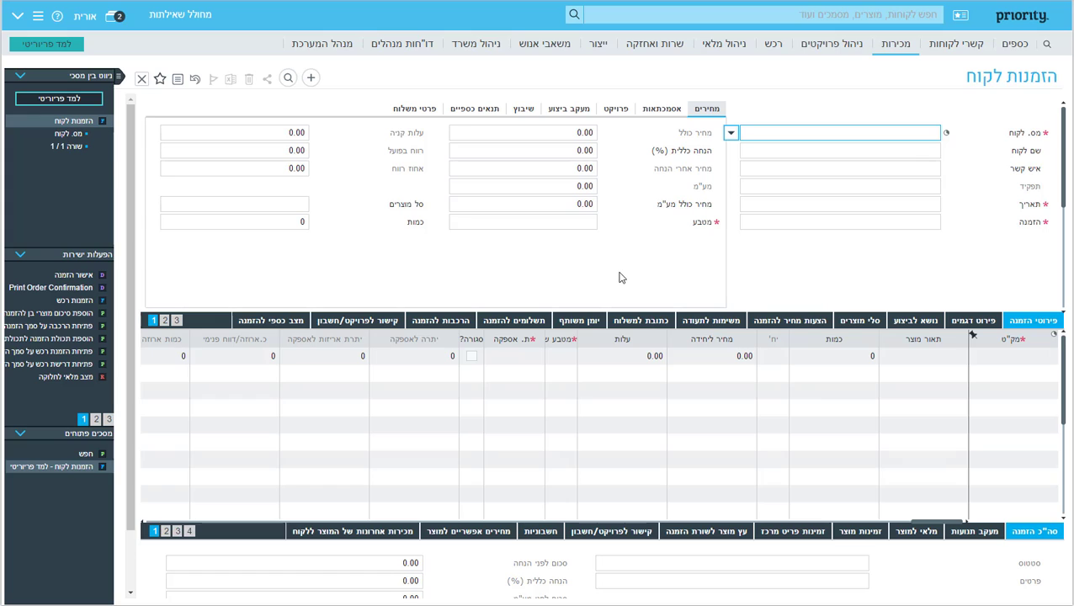
Search the customer list for רהיטי דרך השלום and find no existing match
click(730, 134)
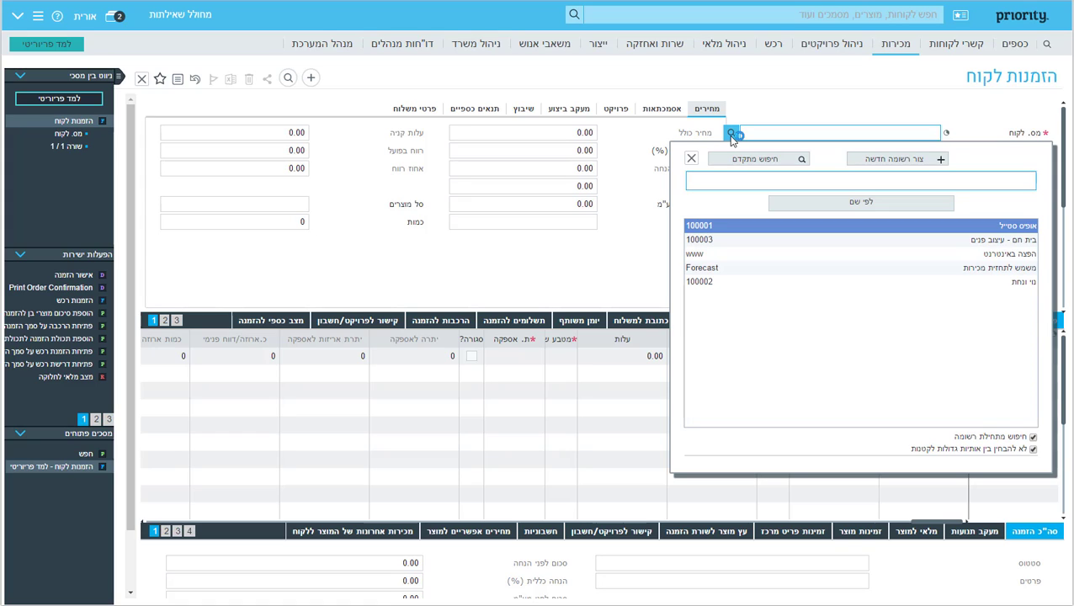
key(F6)
text(רהיטי)
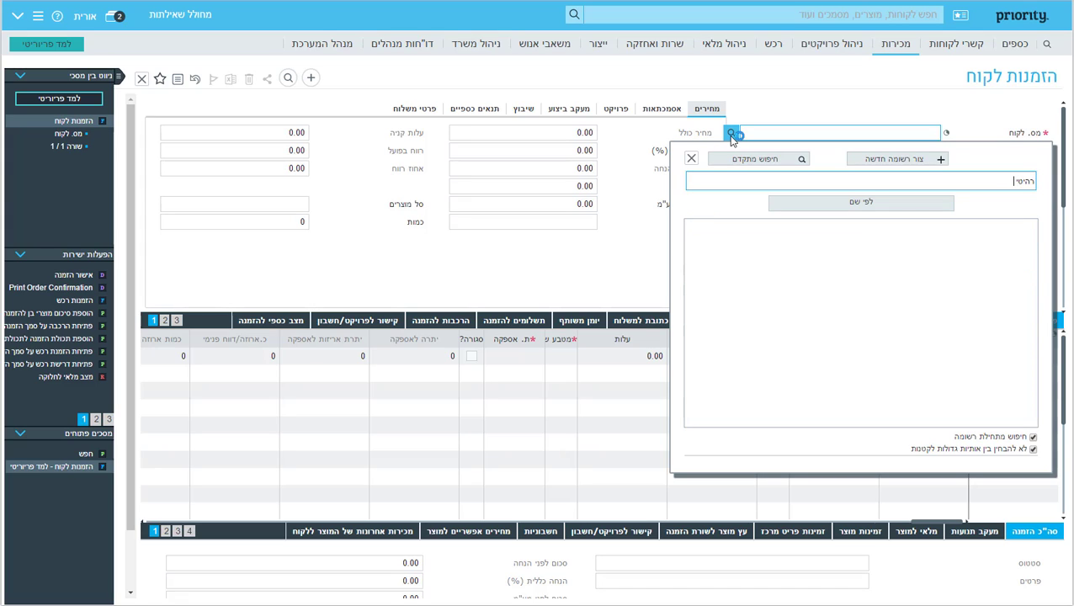
text( דחך השלום)
Create customer רהיטי דרך השלום and convert it to permanent customer 100004
click(874, 160)
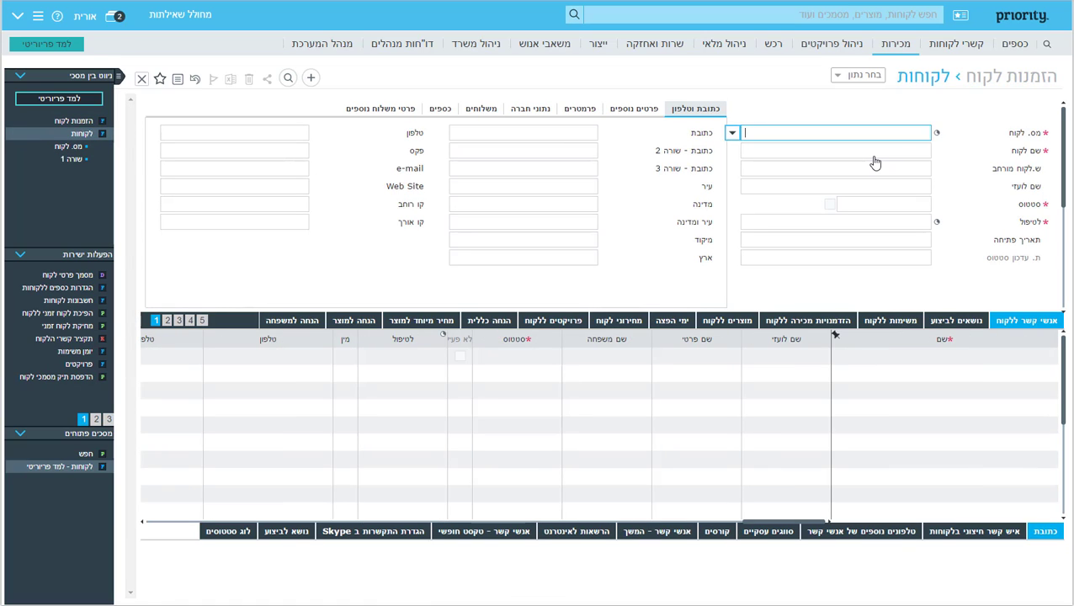
click(874, 156)
text(רהיטי דרך השלום)
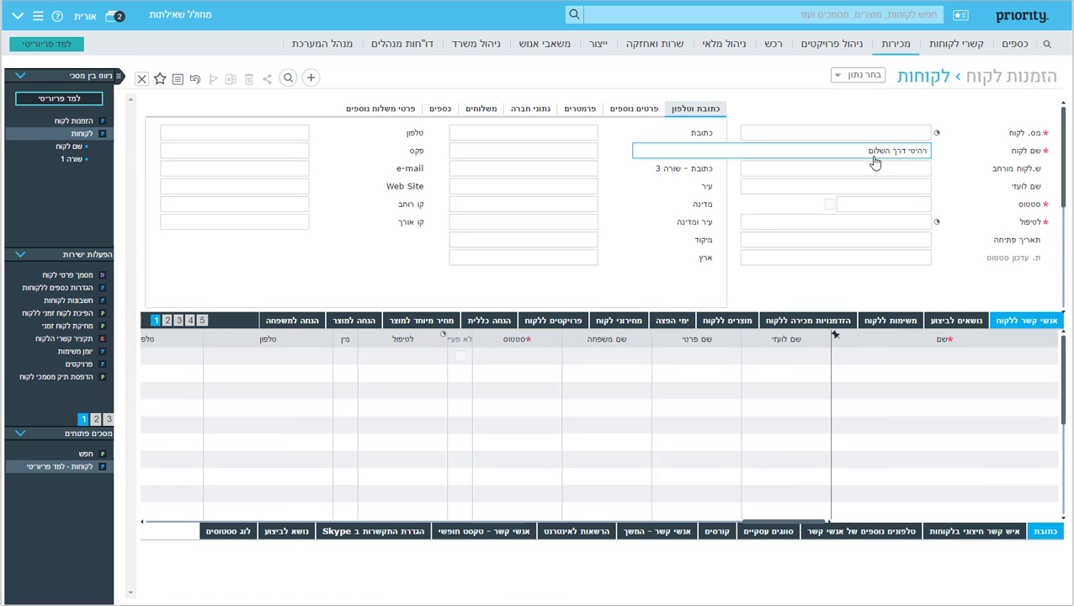
key(Tab)
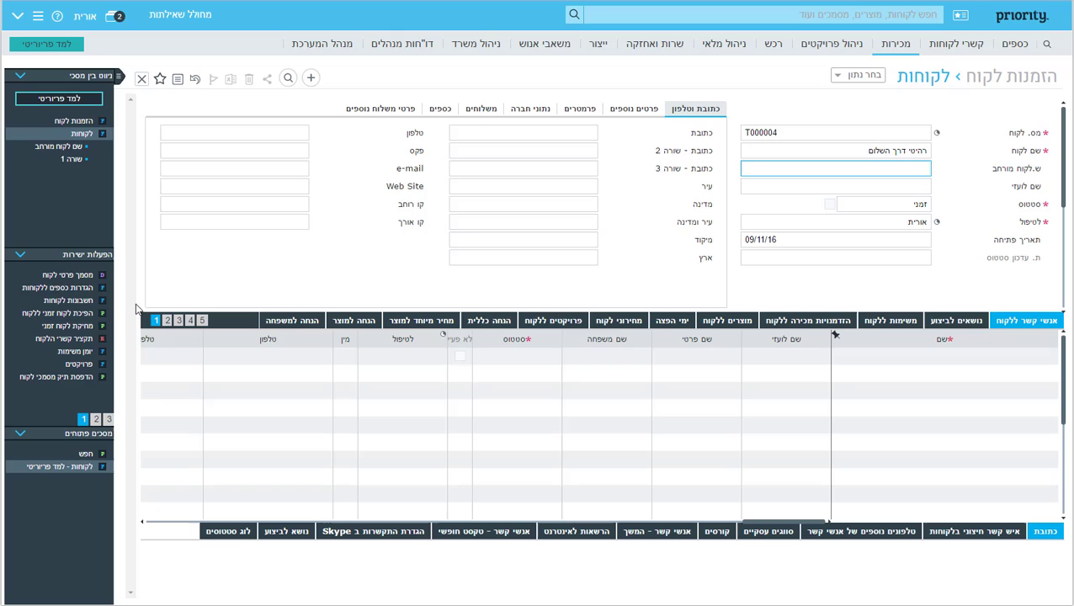
click(75, 312)
click(580, 328)
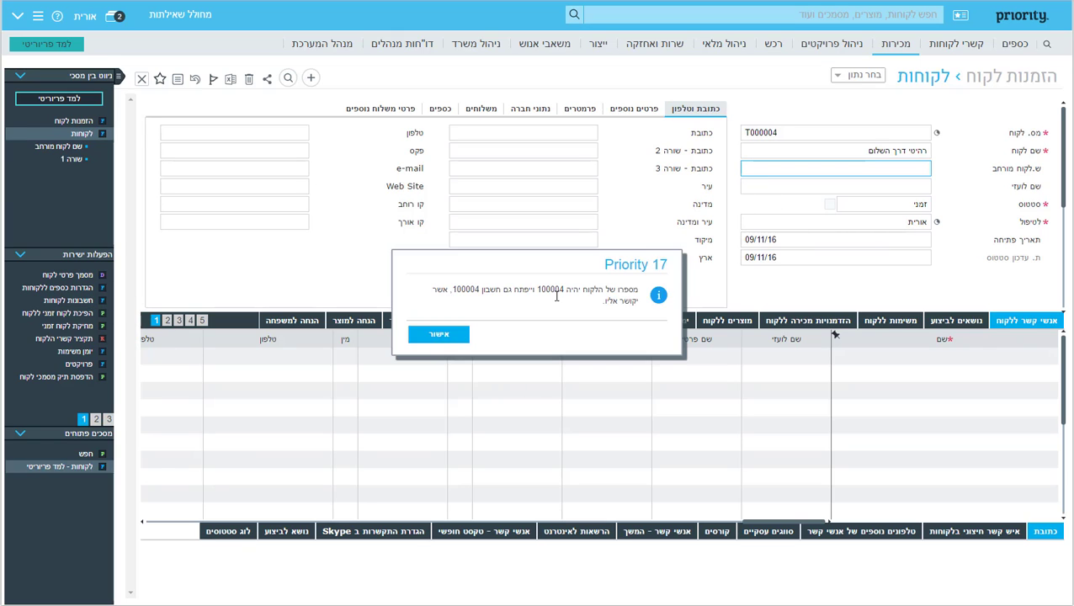
click(425, 332)
Choose customer 100004 for order SO16000001 so its details fill in
click(858, 75)
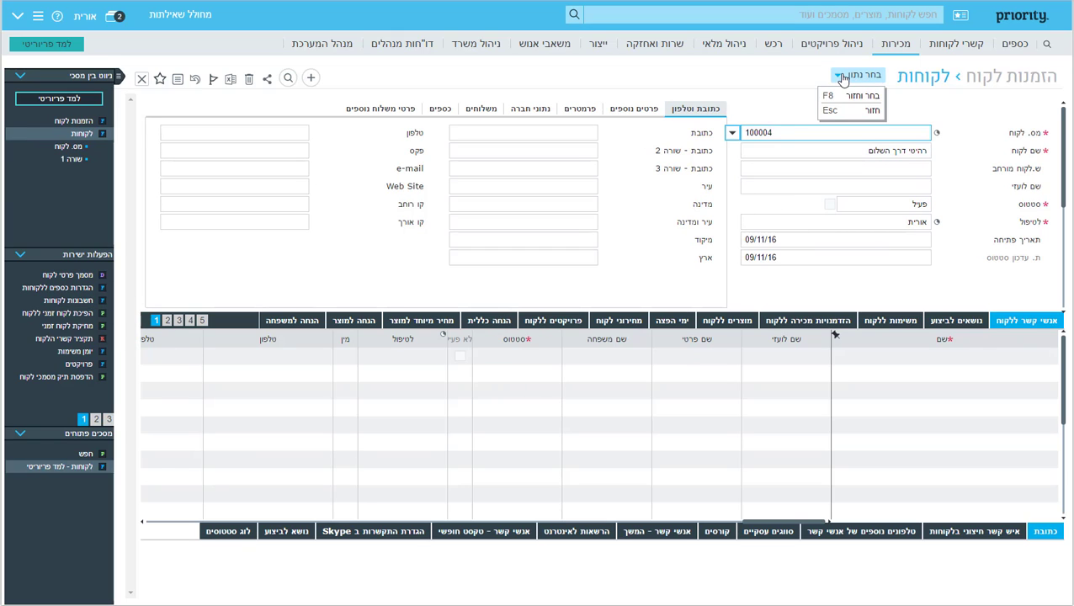
click(863, 98)
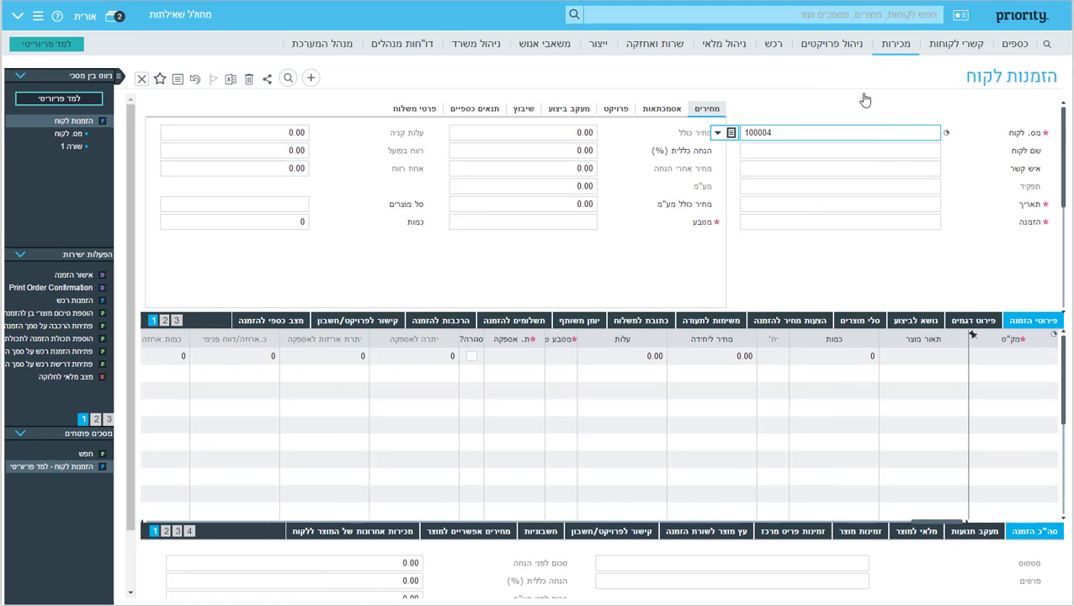
key(Tab)
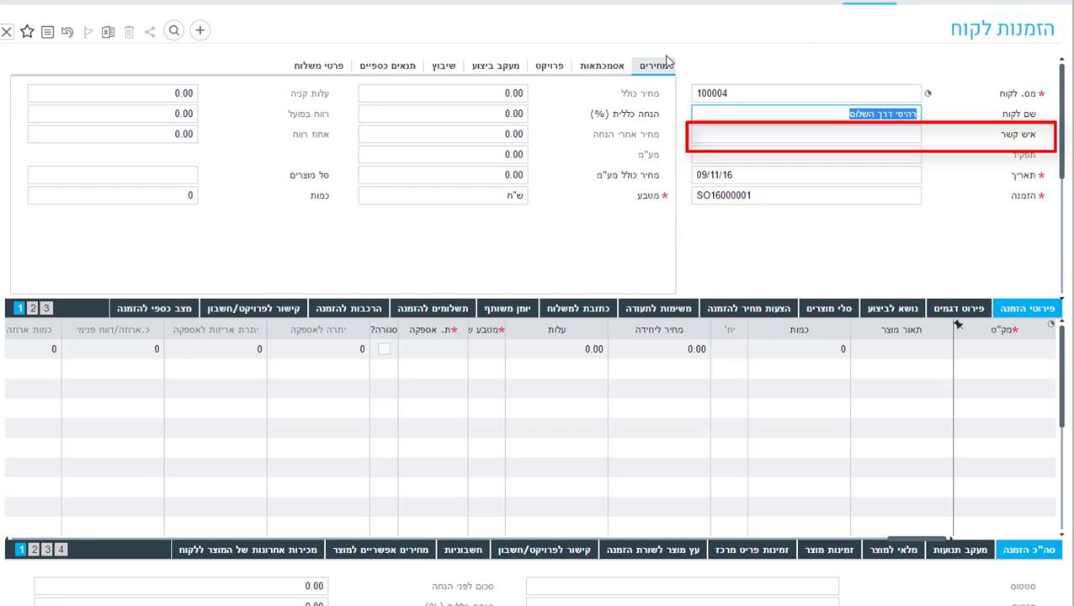
Set the order's payment terms (תנאי תשלום) to code 05, 60 days
click(615, 67)
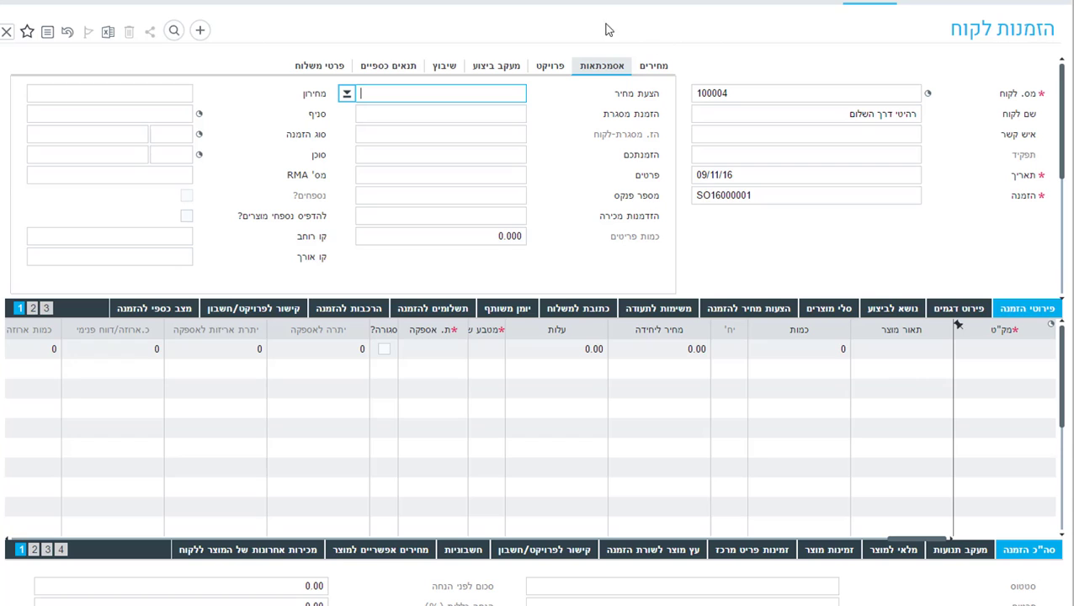
click(396, 65)
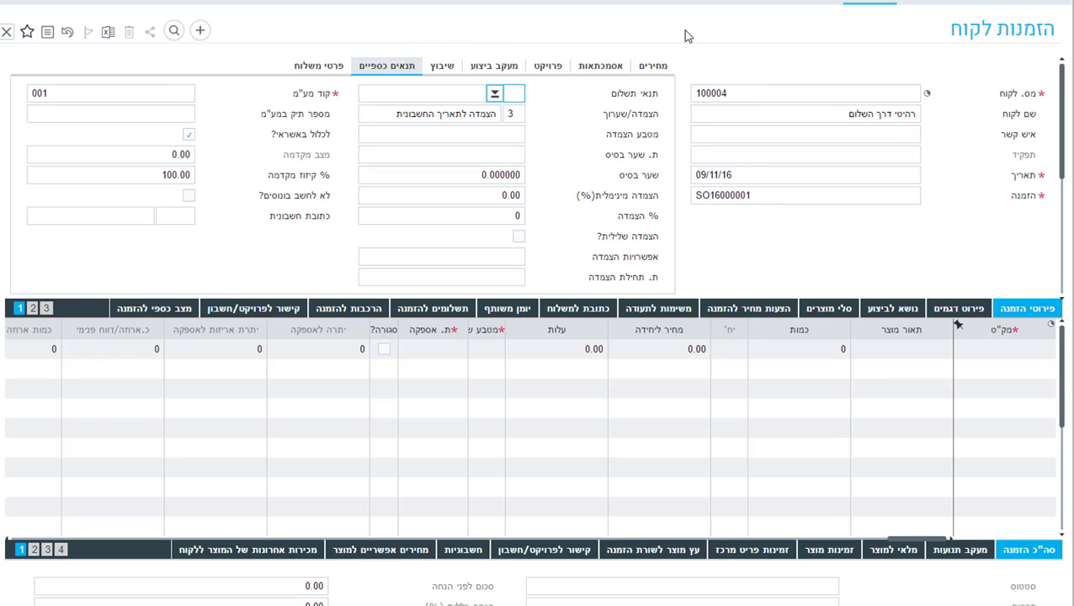
click(495, 94)
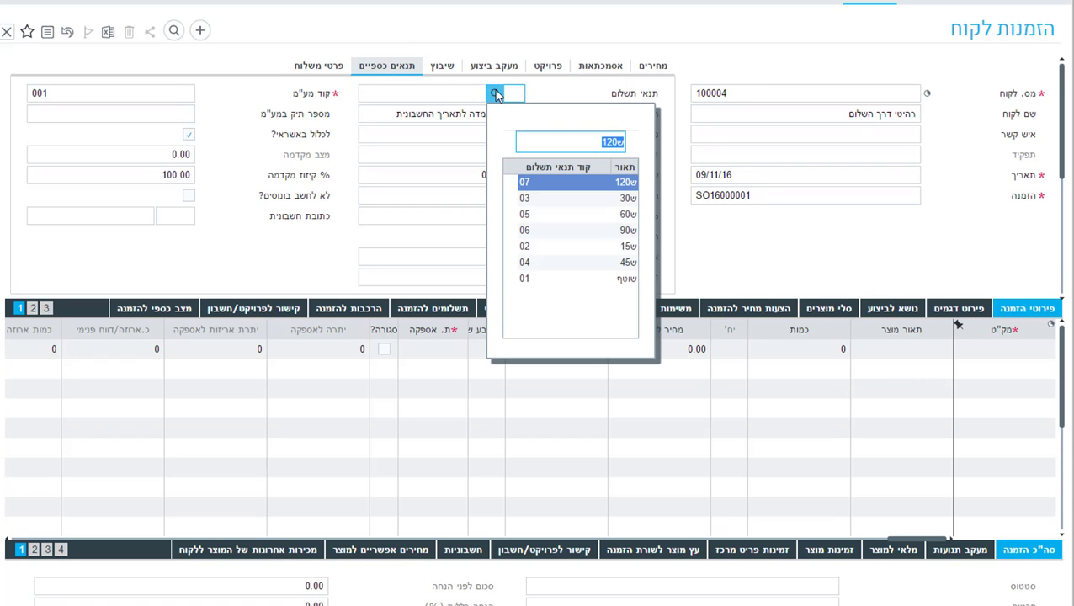
click(594, 217)
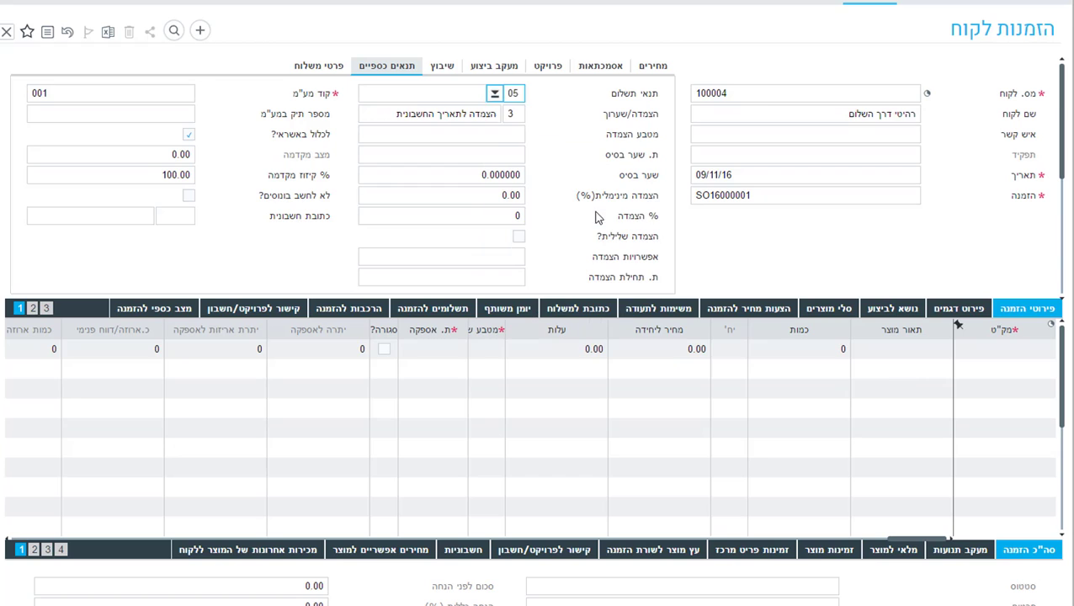
click(495, 139)
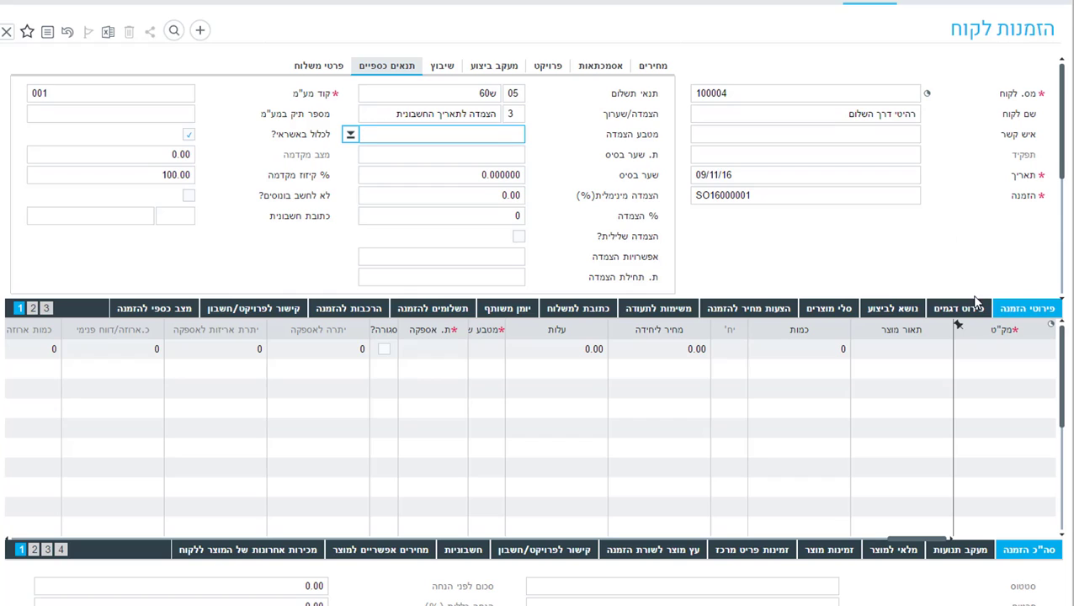
click(1010, 355)
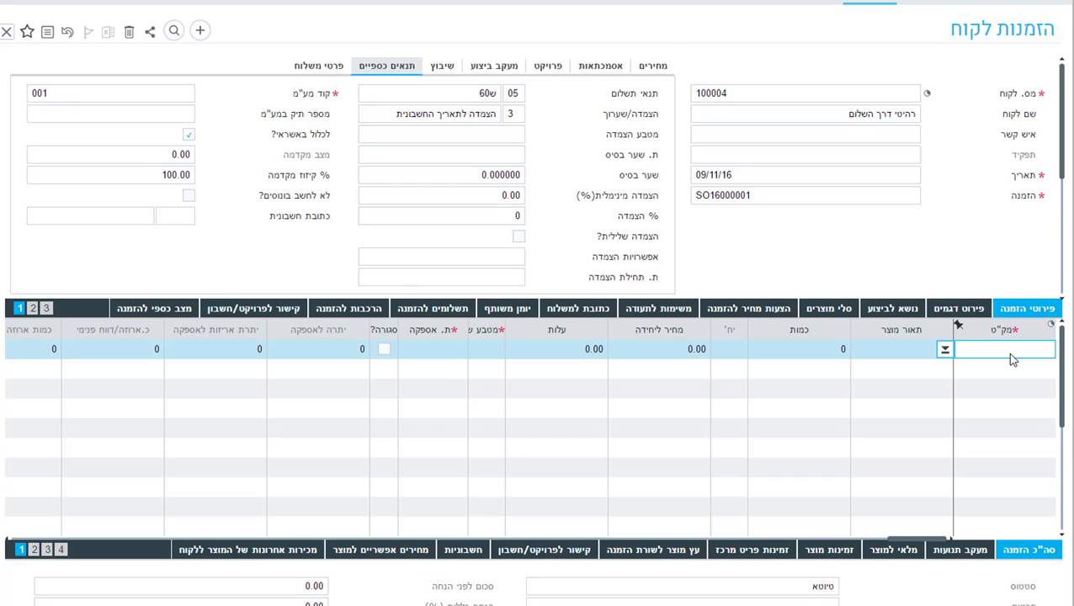
Add order line CH102, quantity 5, delivery date 30/11/16
click(946, 353)
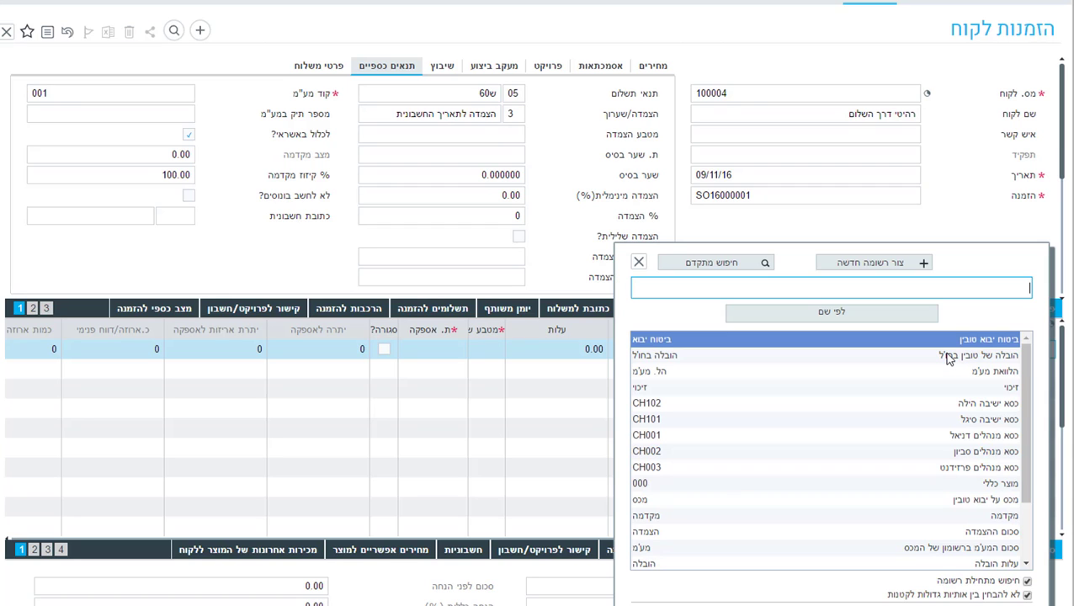
click(976, 402)
click(819, 351)
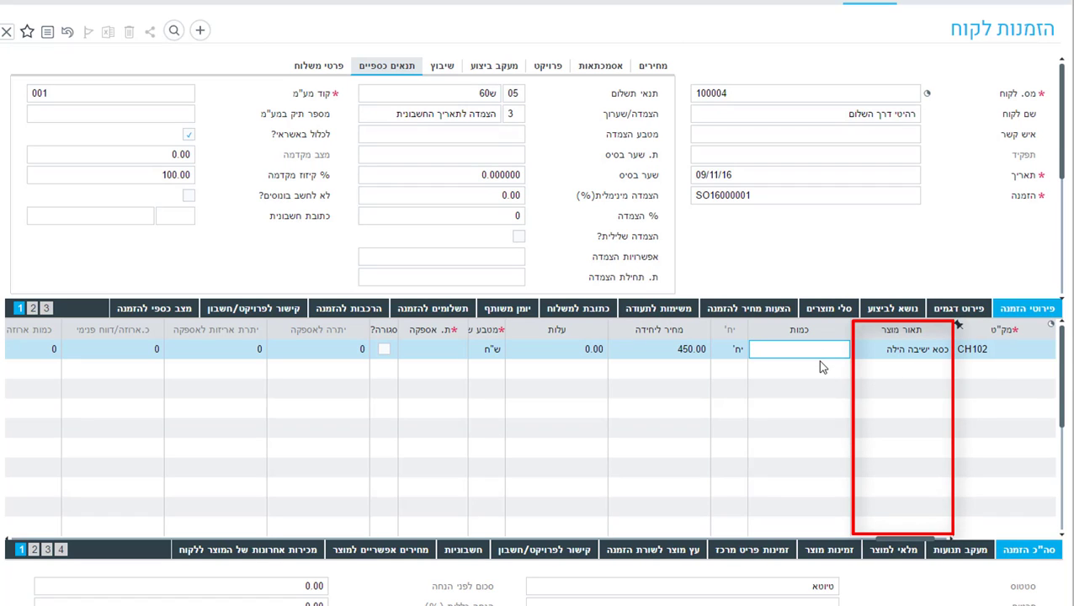
text(5)
key(Tab)
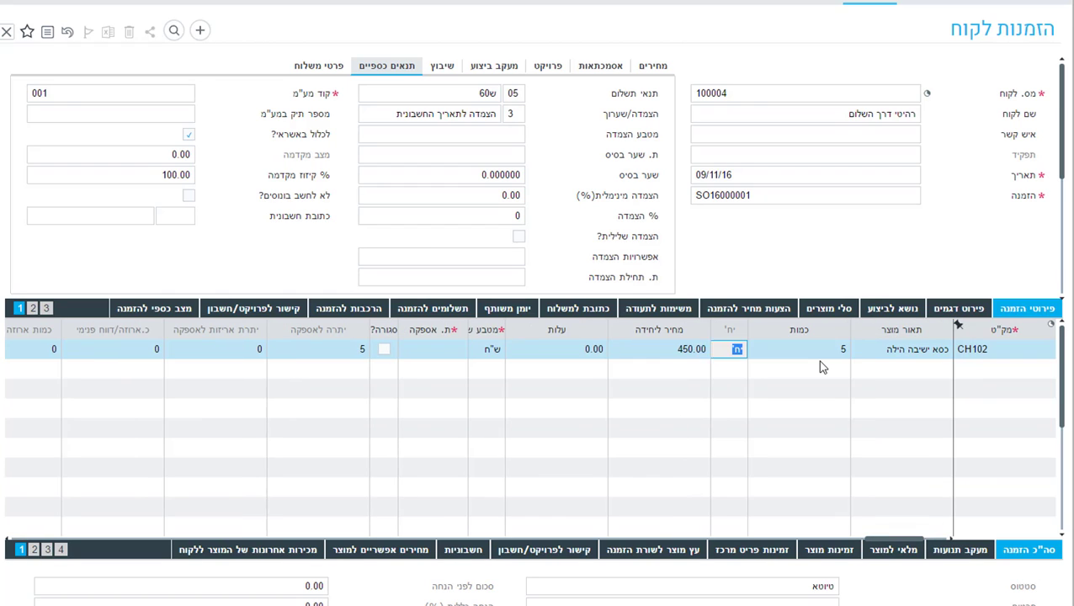
click(440, 346)
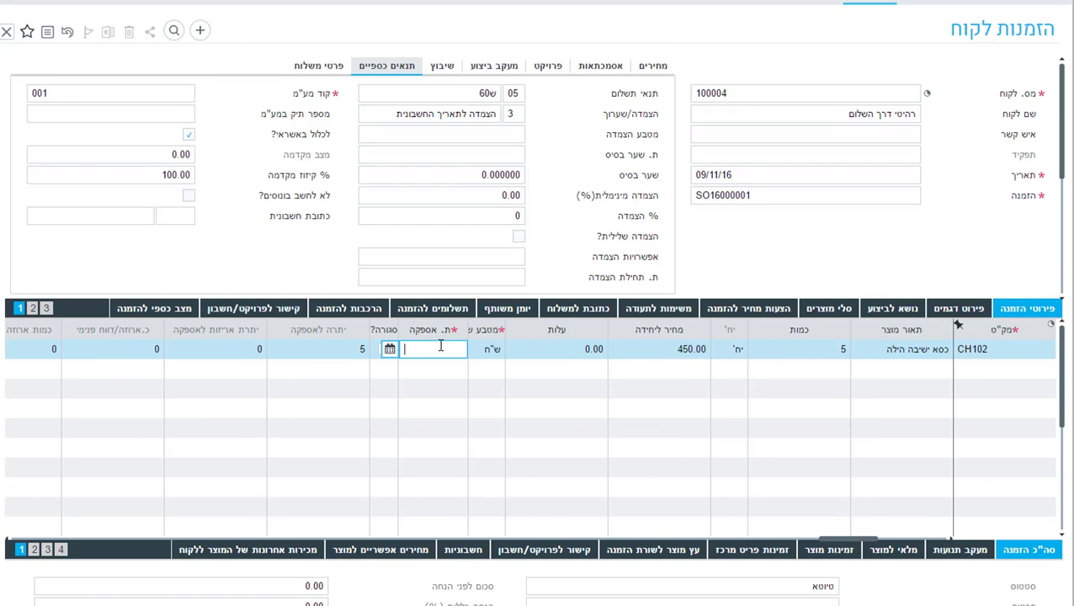
text(30/11/16)
Add a second line TBL001, quantity 2 at 1,100.00, delivery date 30/11/16
click(976, 375)
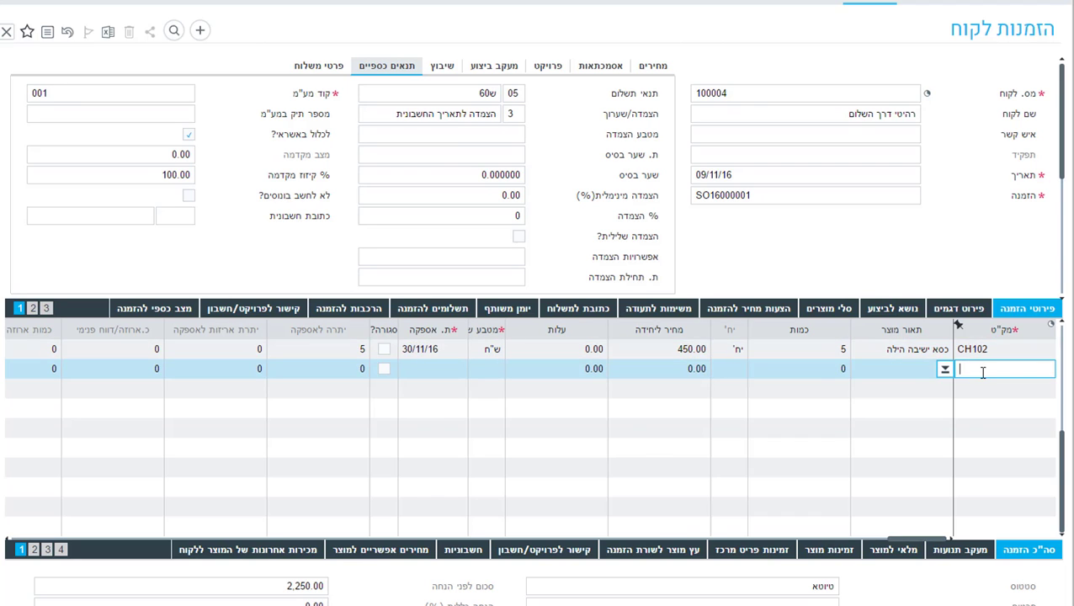
text(עמדת)
key(Return)
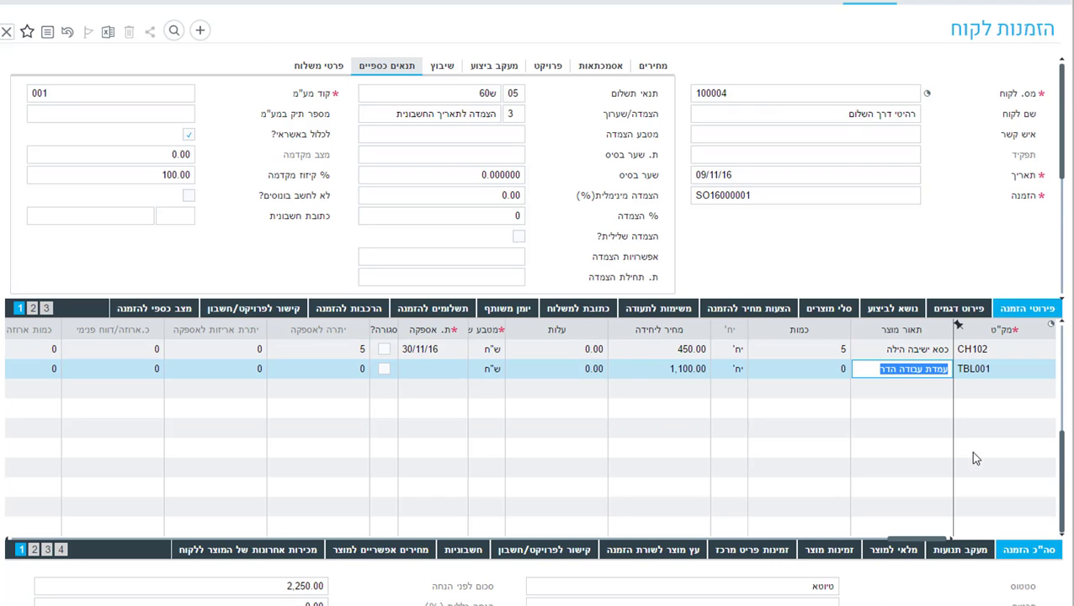
click(784, 369)
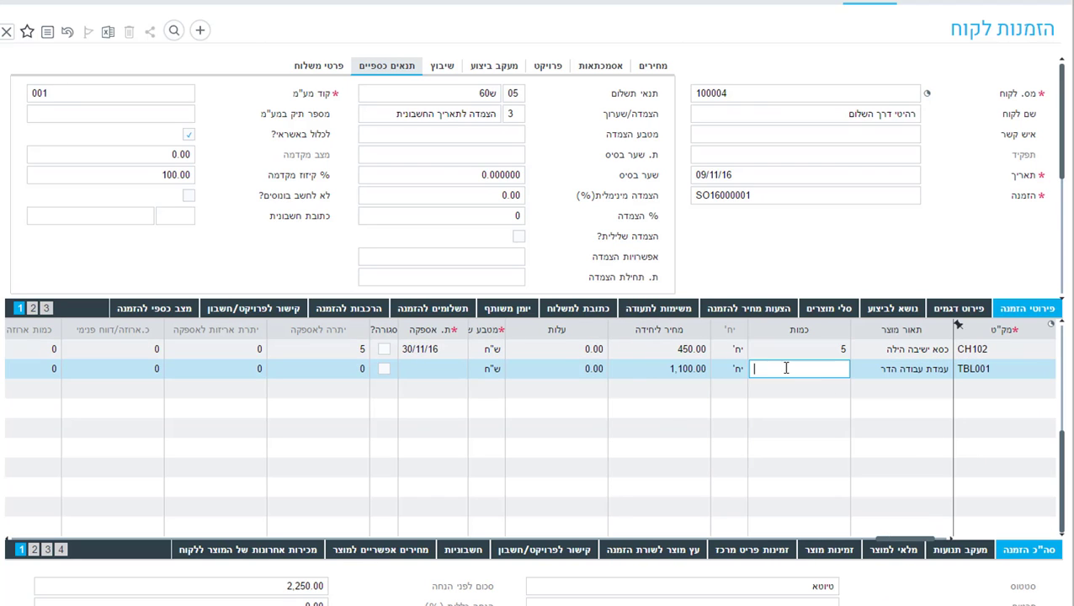
click(640, 374)
click(422, 372)
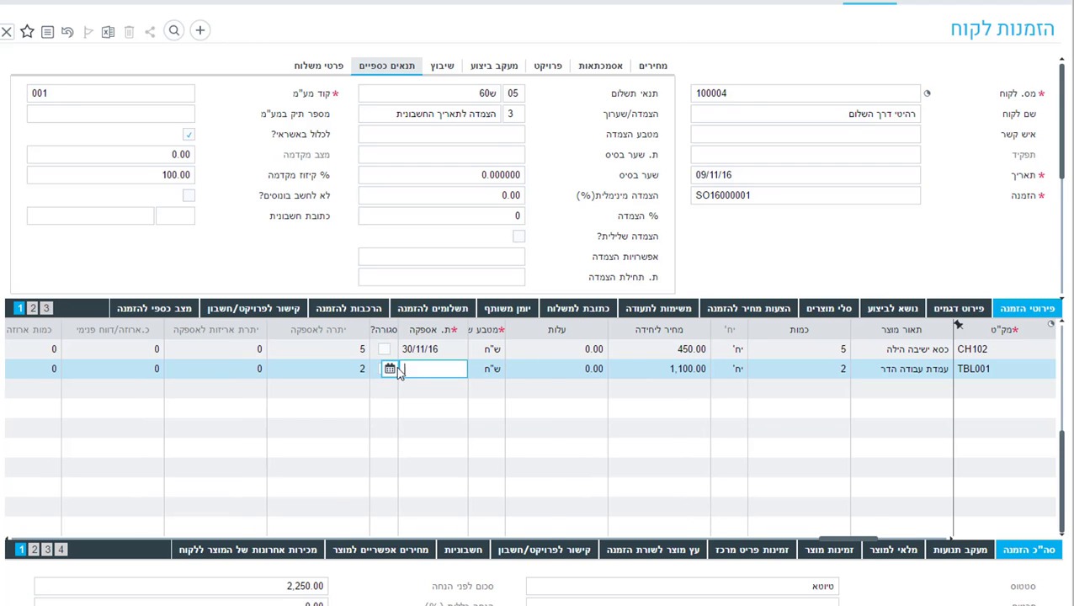
click(390, 369)
click(487, 522)
click(683, 391)
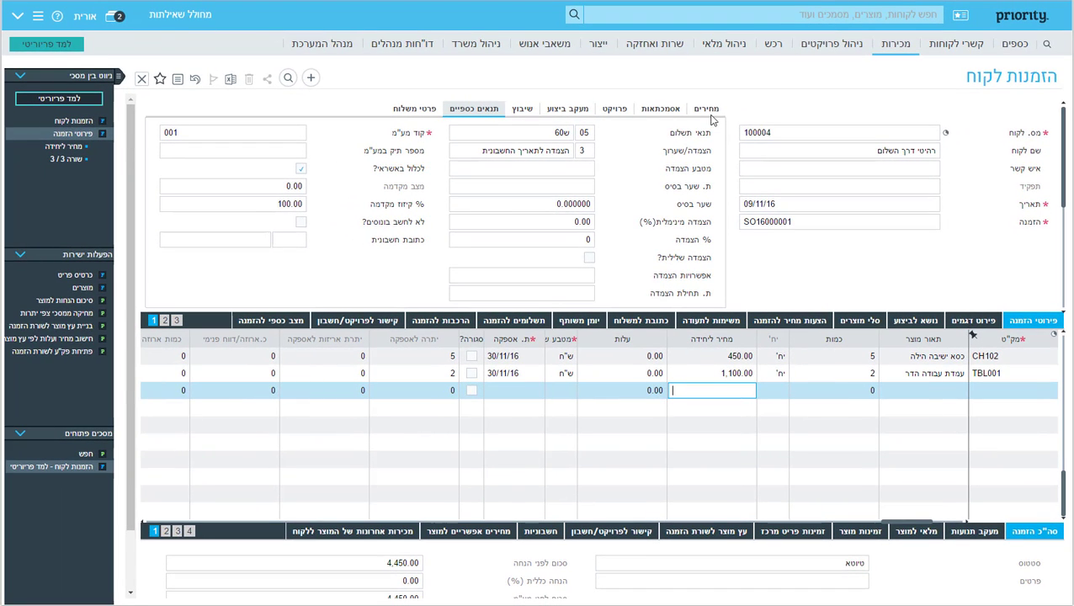
Set the order status to מאושרת לבצוע in execution tracking and close the order
click(706, 110)
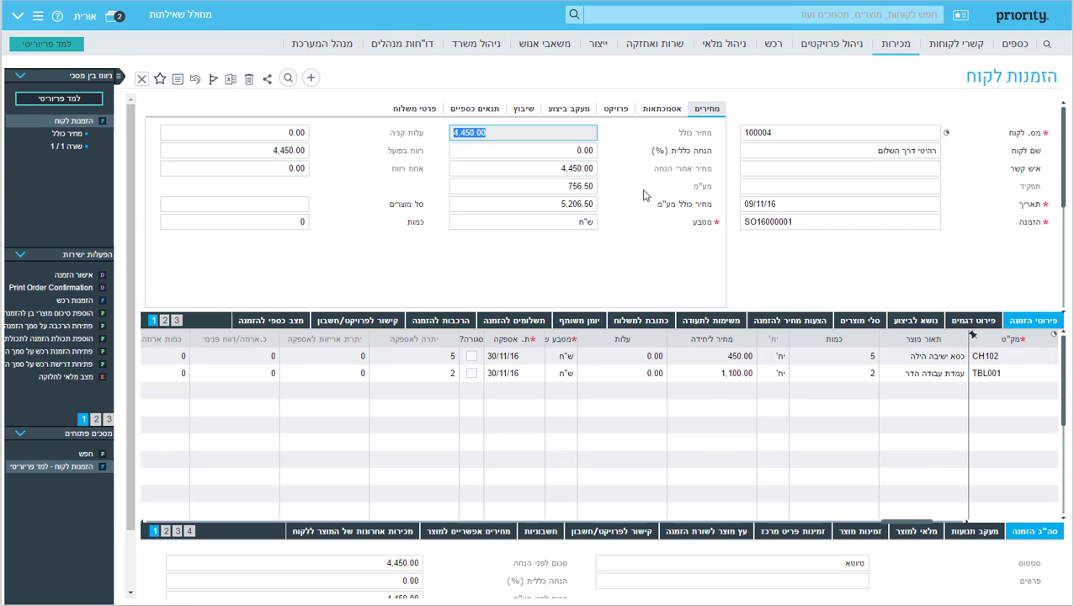
click(569, 109)
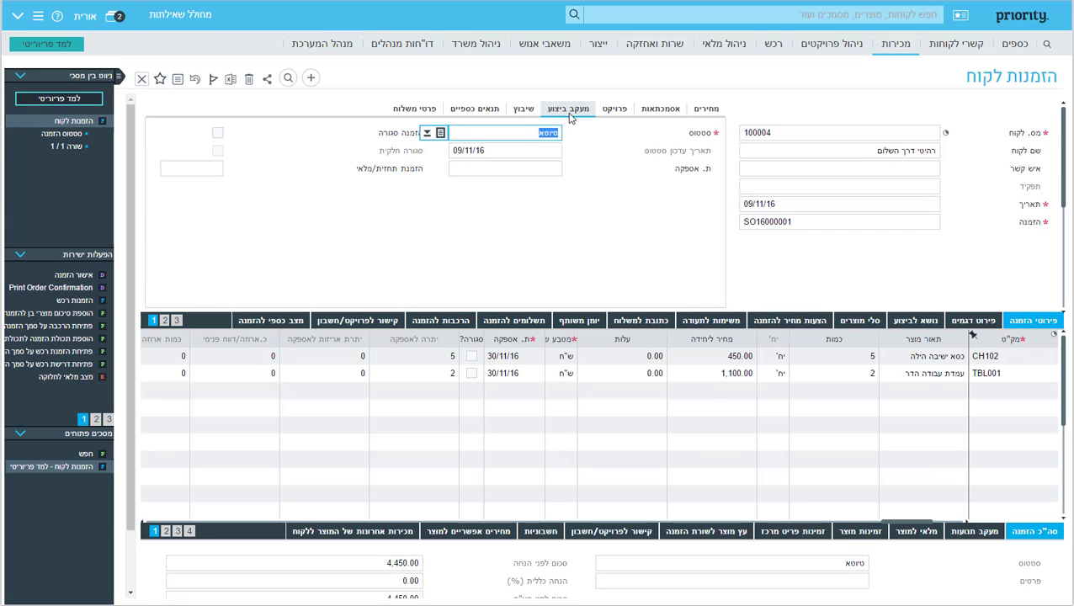
click(427, 134)
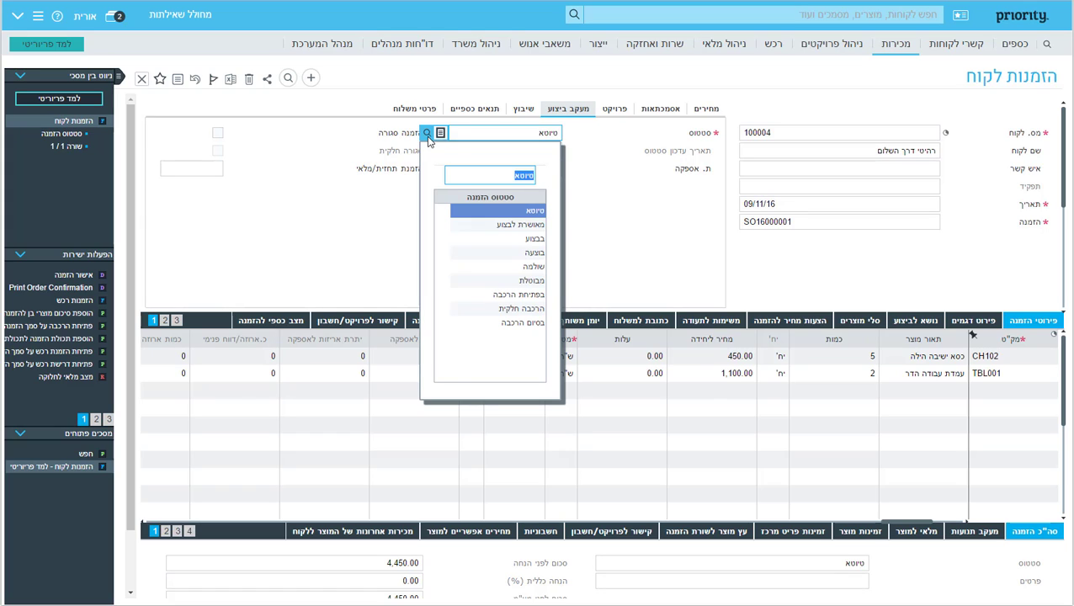
click(517, 225)
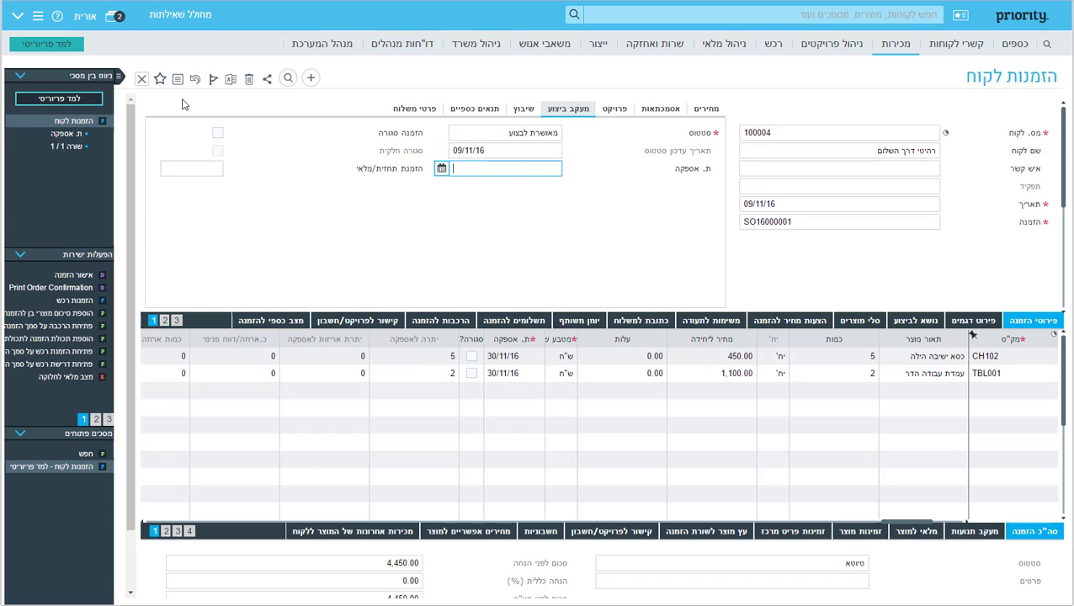
click(141, 78)
Open a blank invoice via כספים > מכירות > חשבוניות מכירות > חשבוניות מס
click(569, 330)
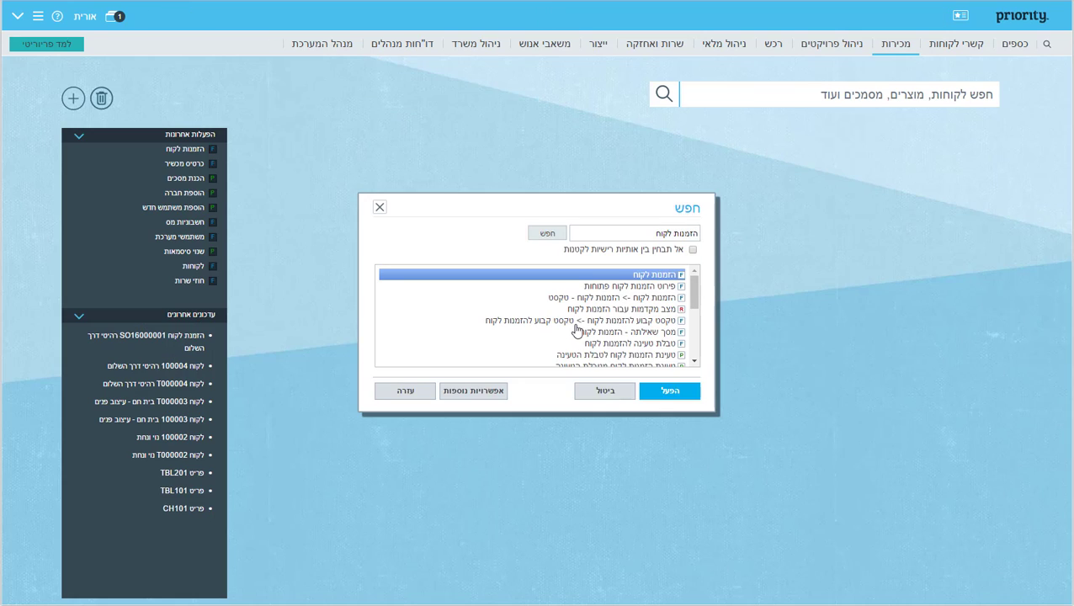
click(606, 391)
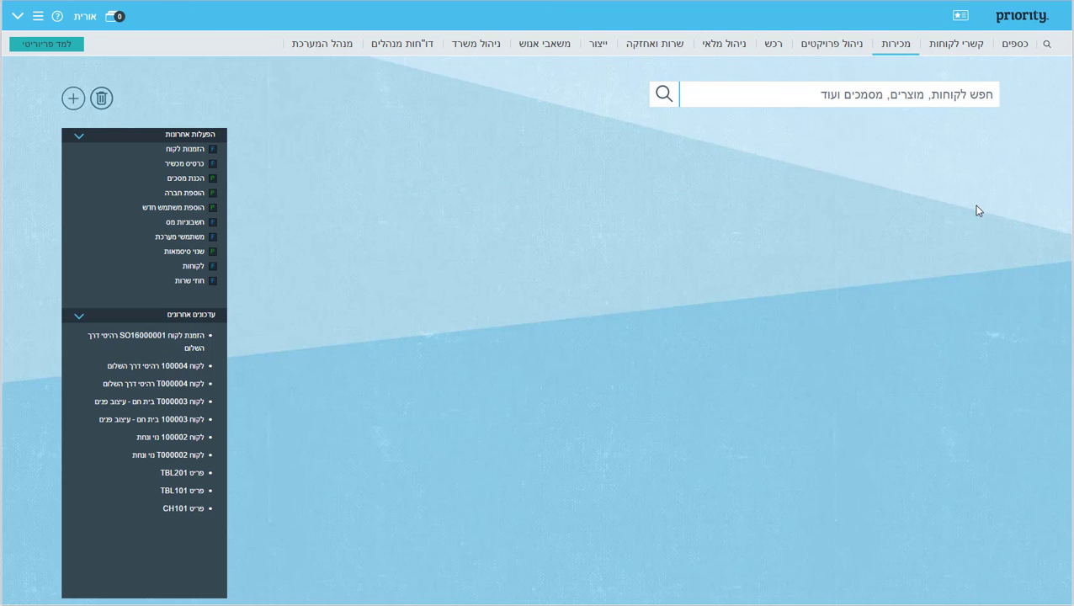
click(1013, 44)
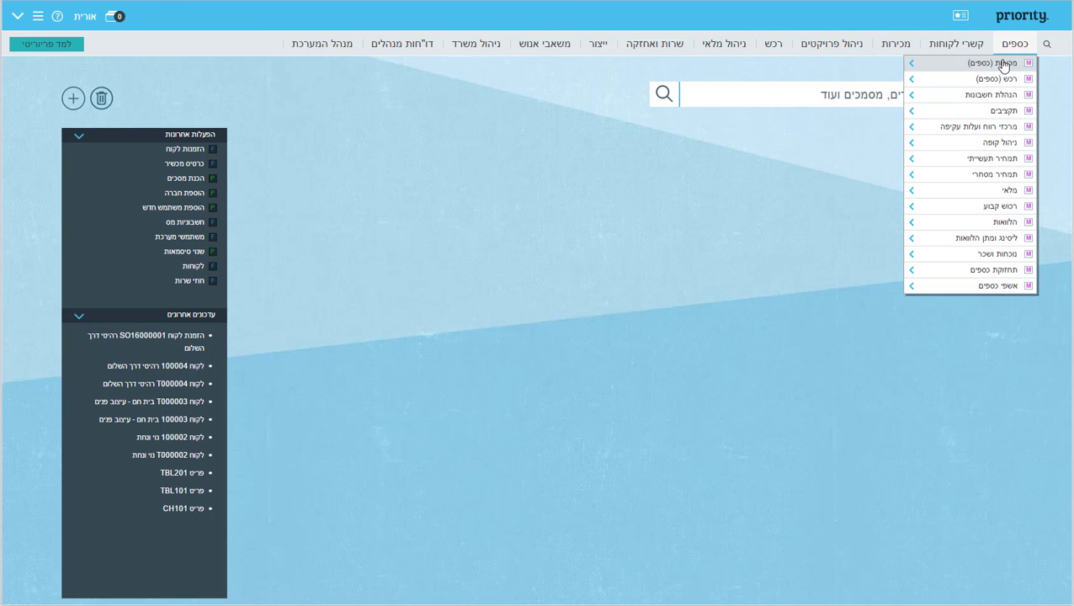
mouse_move(1003, 63)
mouse_move(880, 66)
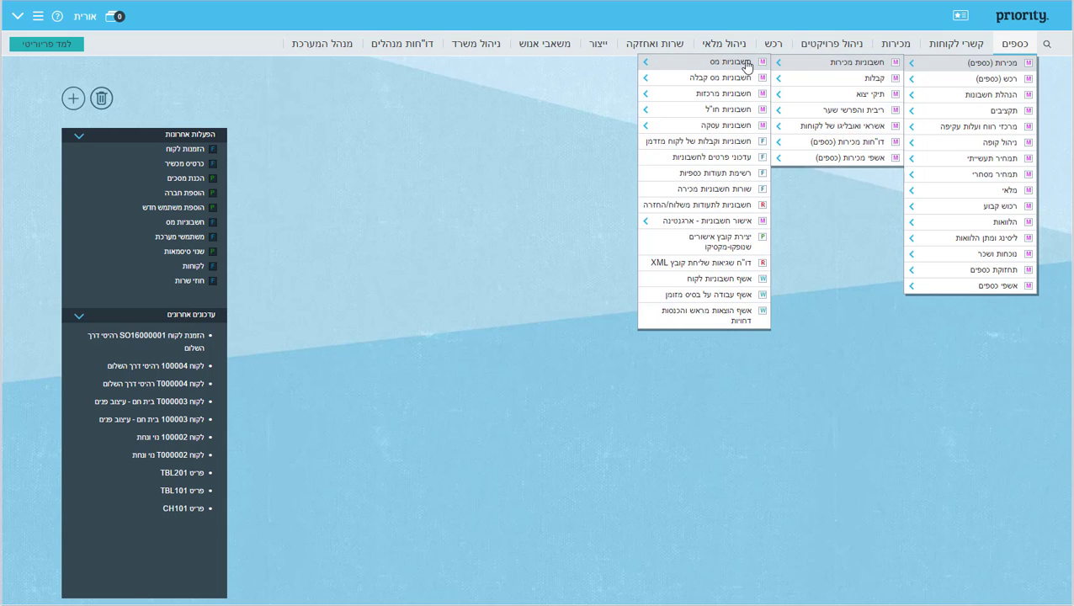
mouse_move(744, 66)
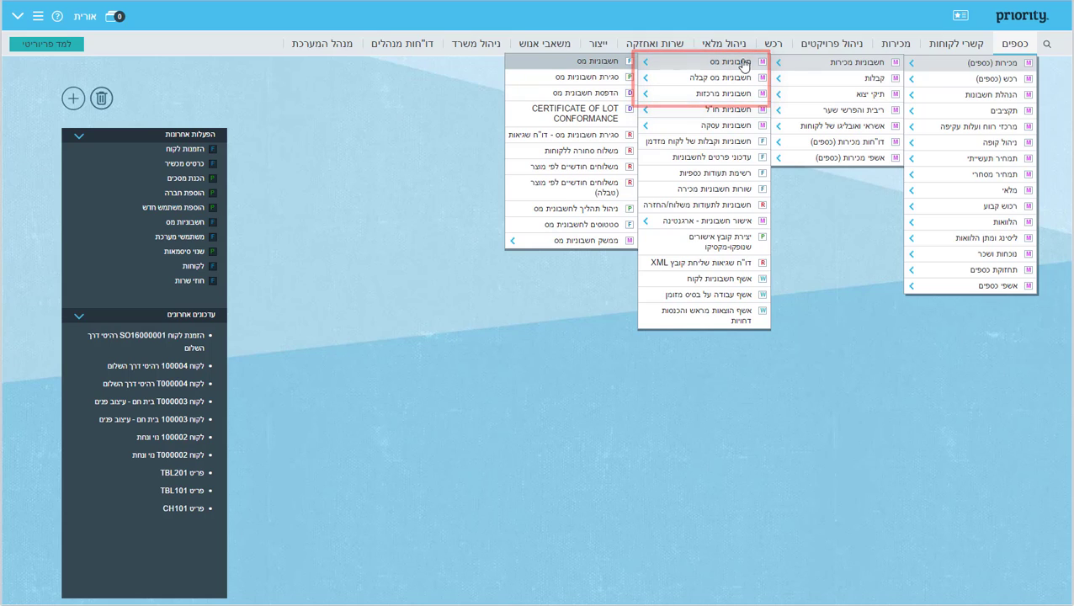
click(620, 63)
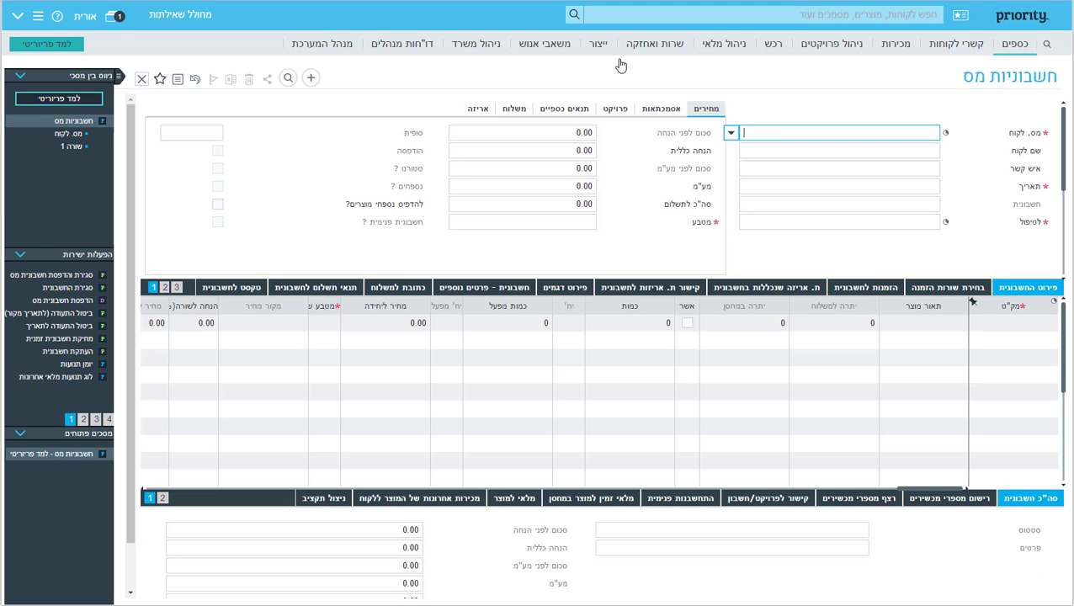
Assign customer 100004 (רהיטי דרך השלום) to invoice T1 and show its references fields
click(731, 132)
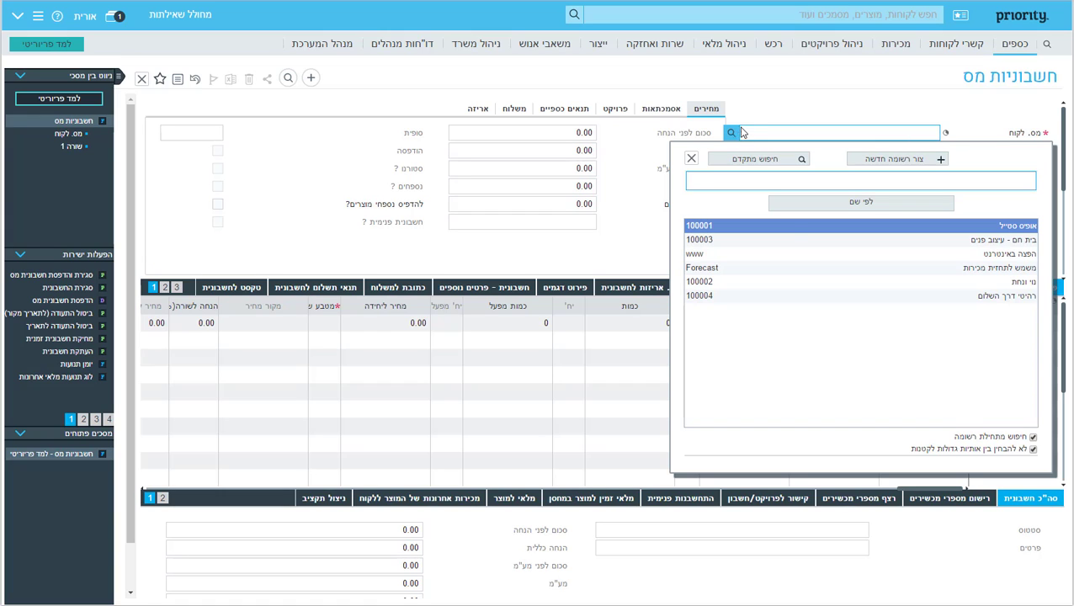
click(777, 294)
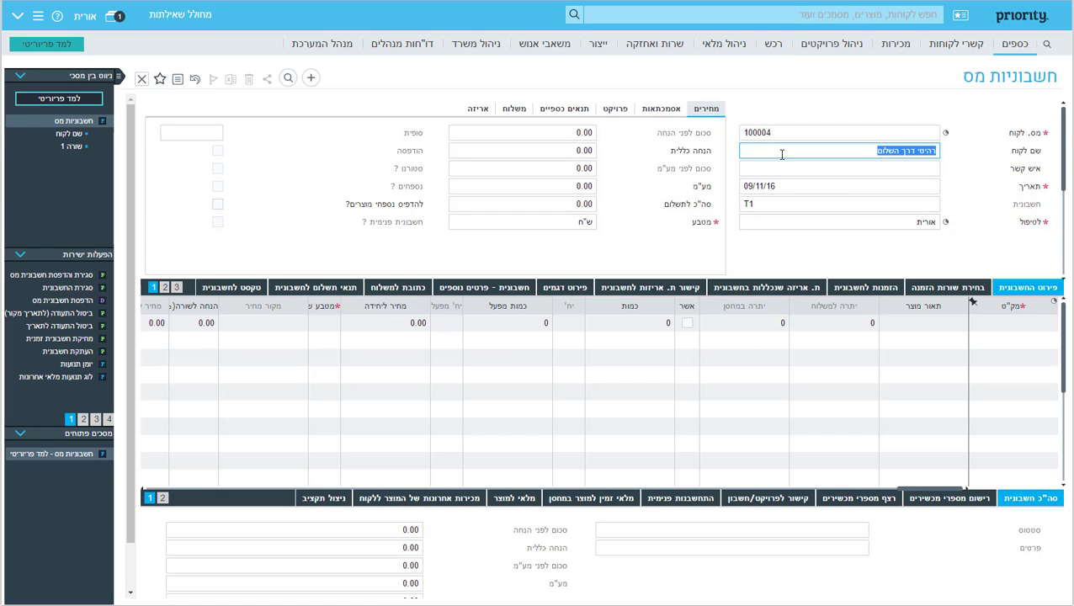
click(660, 111)
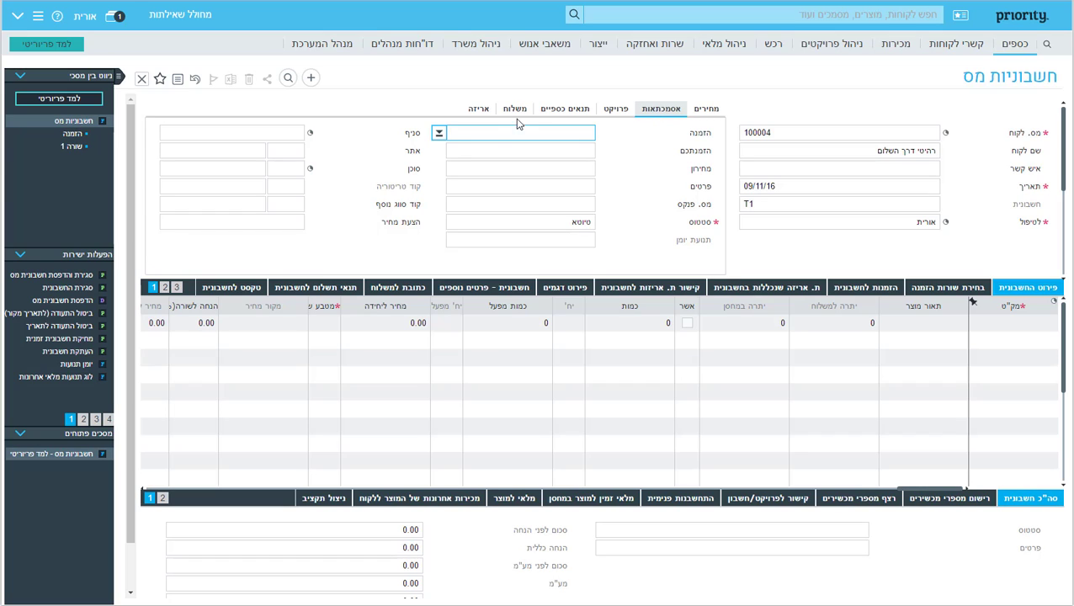
Link order SO16000001 to the invoice, loading lines CH102 (450.00) and TBL001 (1,100.00)
click(438, 132)
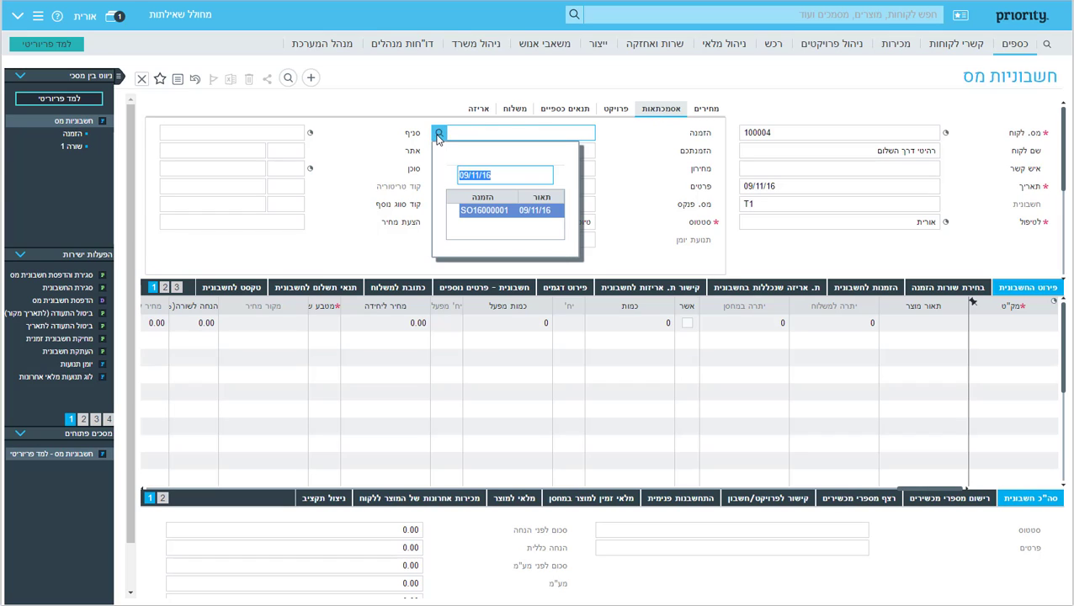
click(500, 216)
click(521, 155)
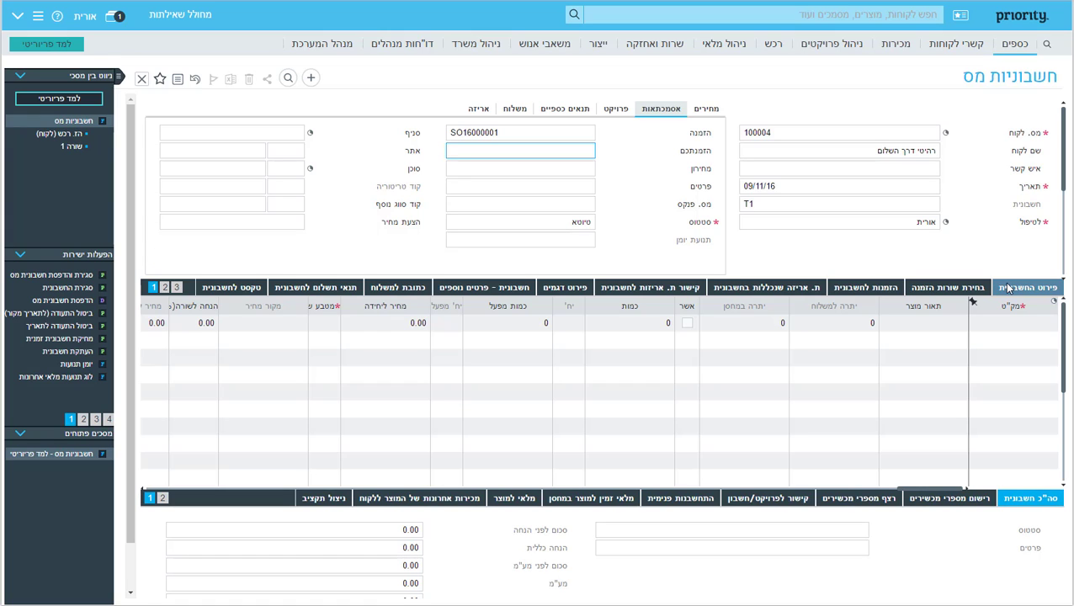
click(1009, 331)
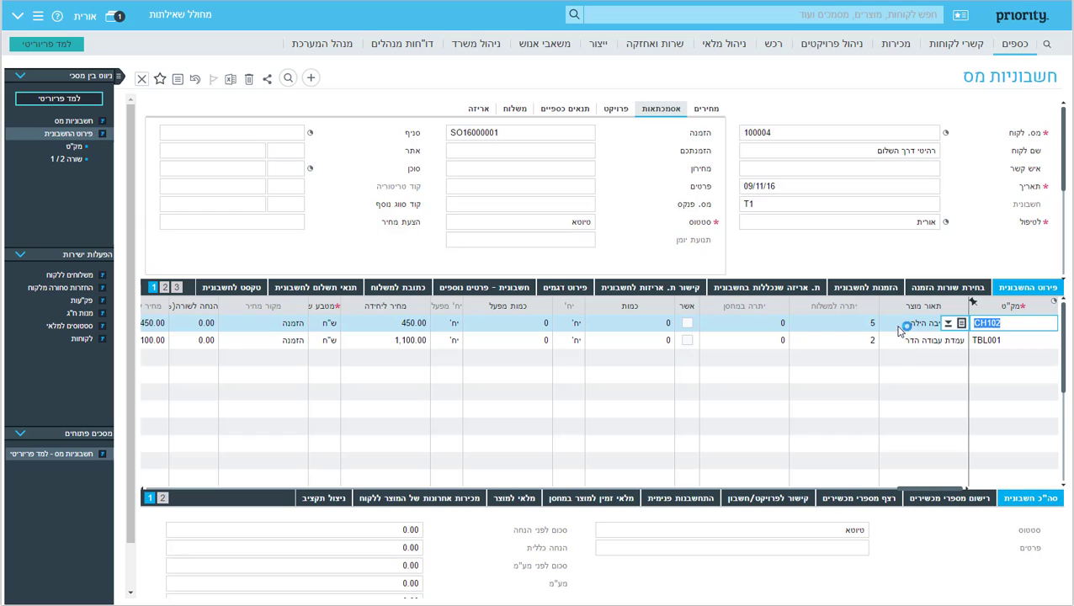
click(860, 326)
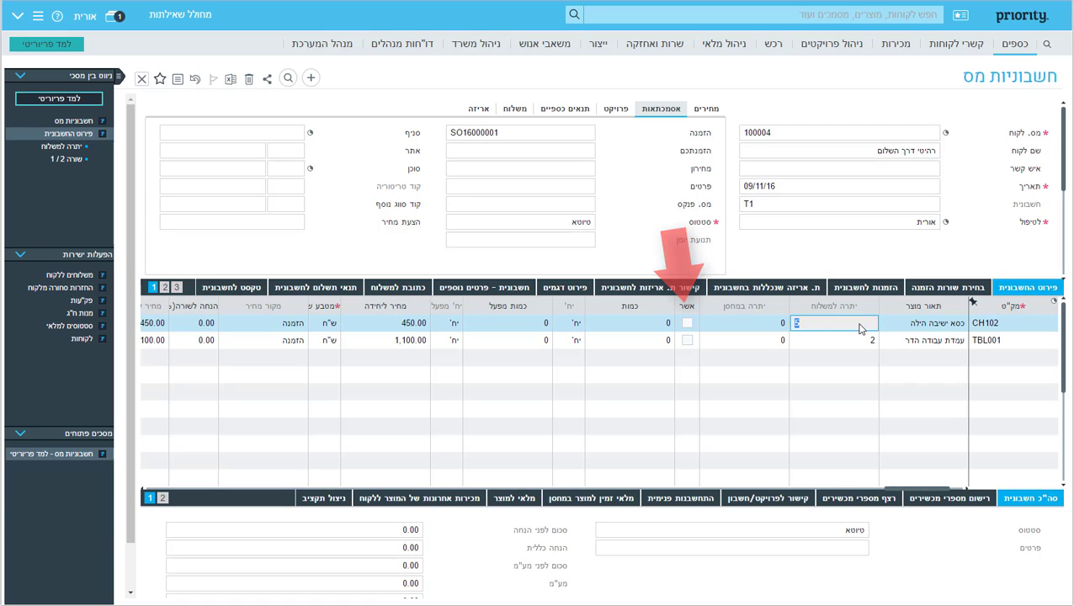
click(792, 223)
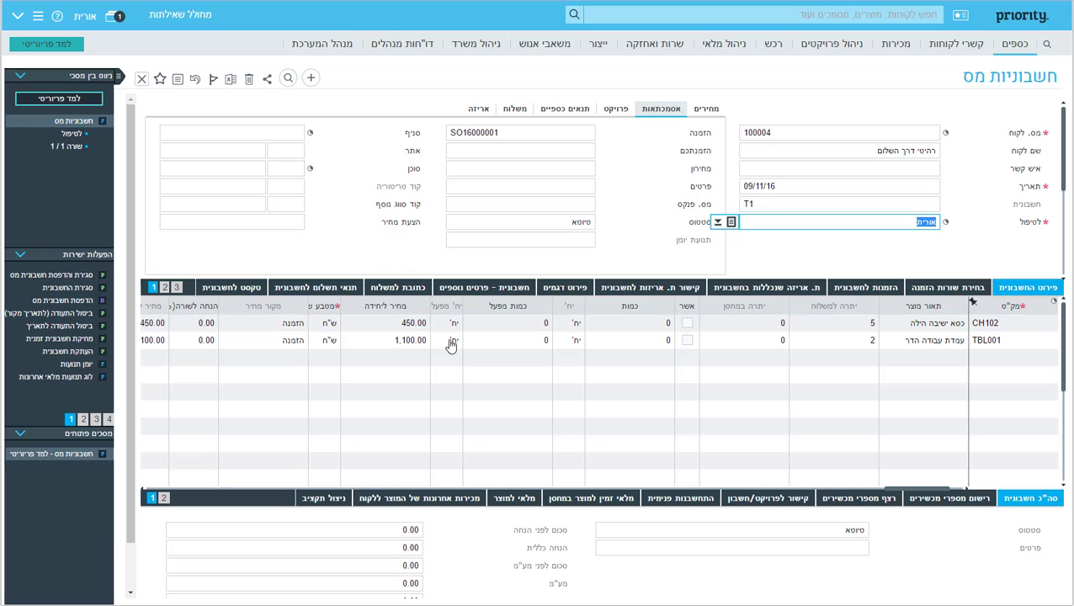
Bulk-approve all invoice lines ignoring stock: CH102 ×5, TBL001 ×2, totalling 4,450.00 plus 756.50 VAT
click(96, 419)
click(76, 376)
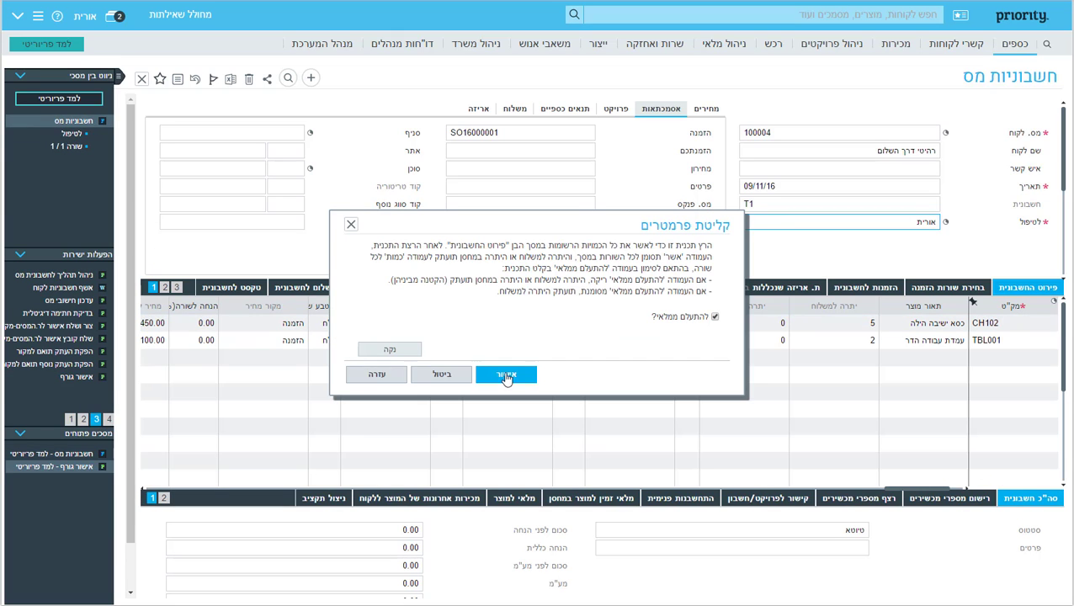
click(518, 376)
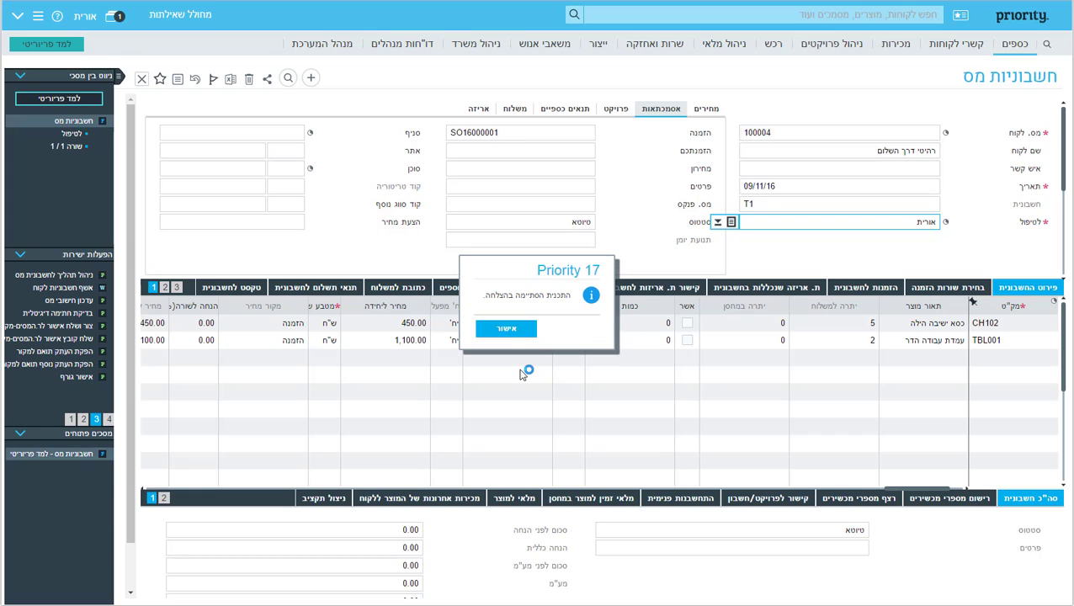
click(504, 331)
click(912, 324)
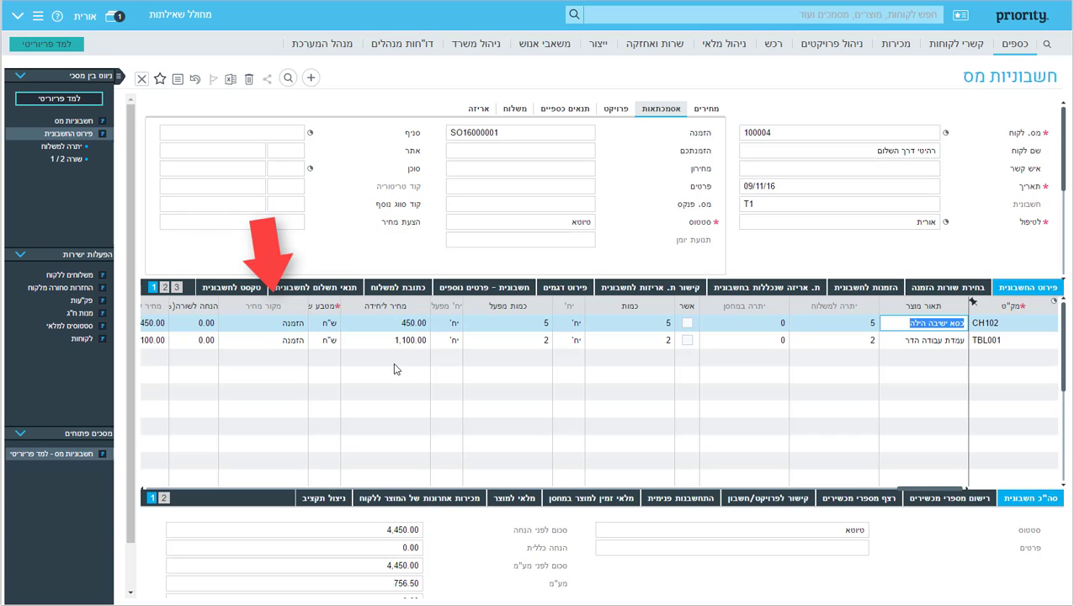
click(371, 323)
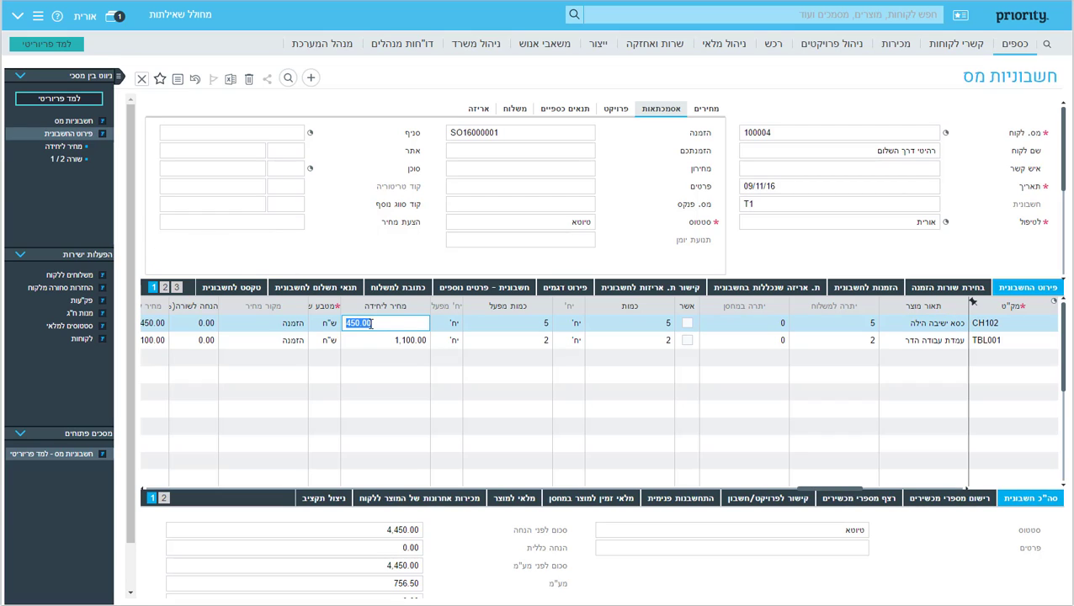
key(F1)
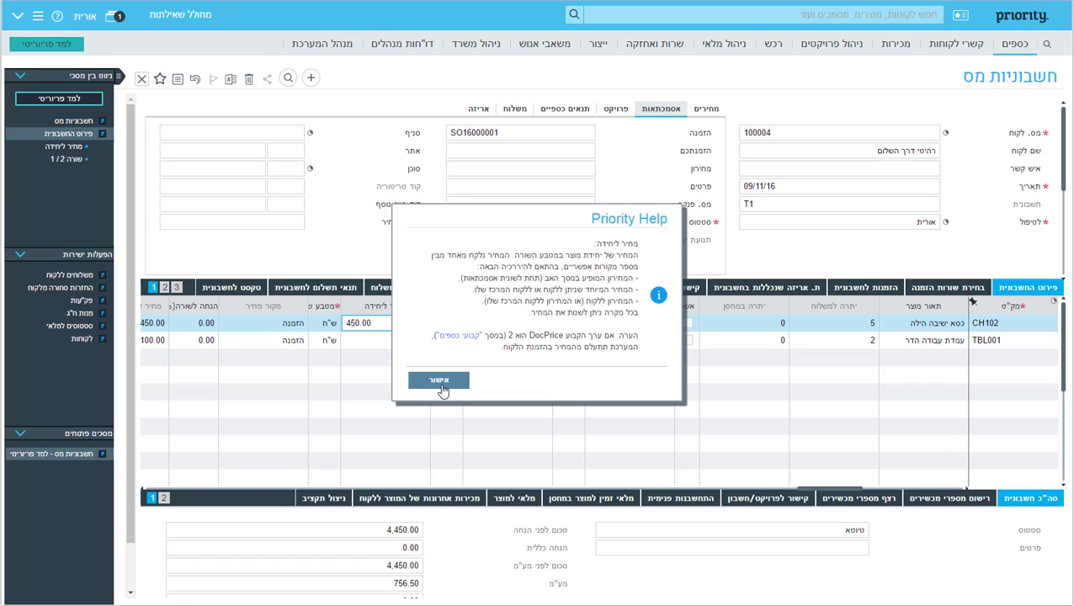
click(439, 381)
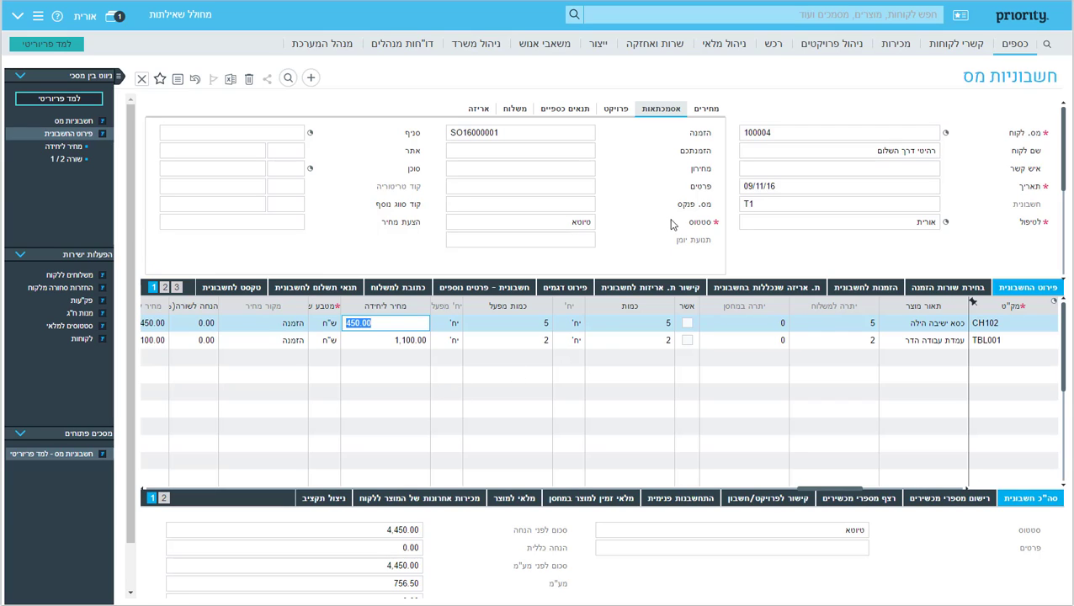
Finalize the tax invoice with Close and Print Tax Invoice, making it IN164000001
click(773, 138)
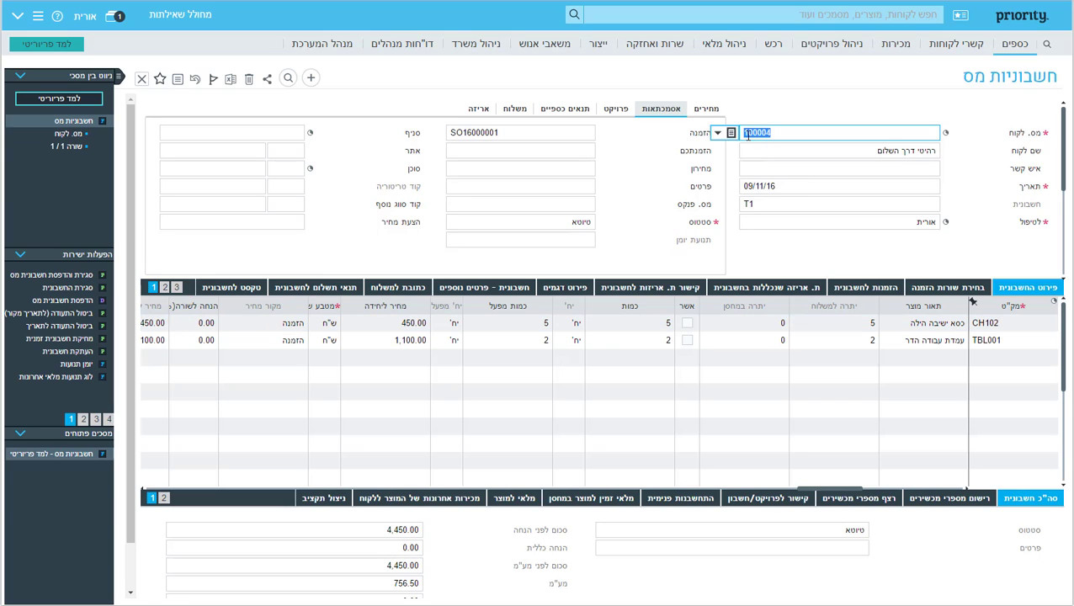
click(706, 110)
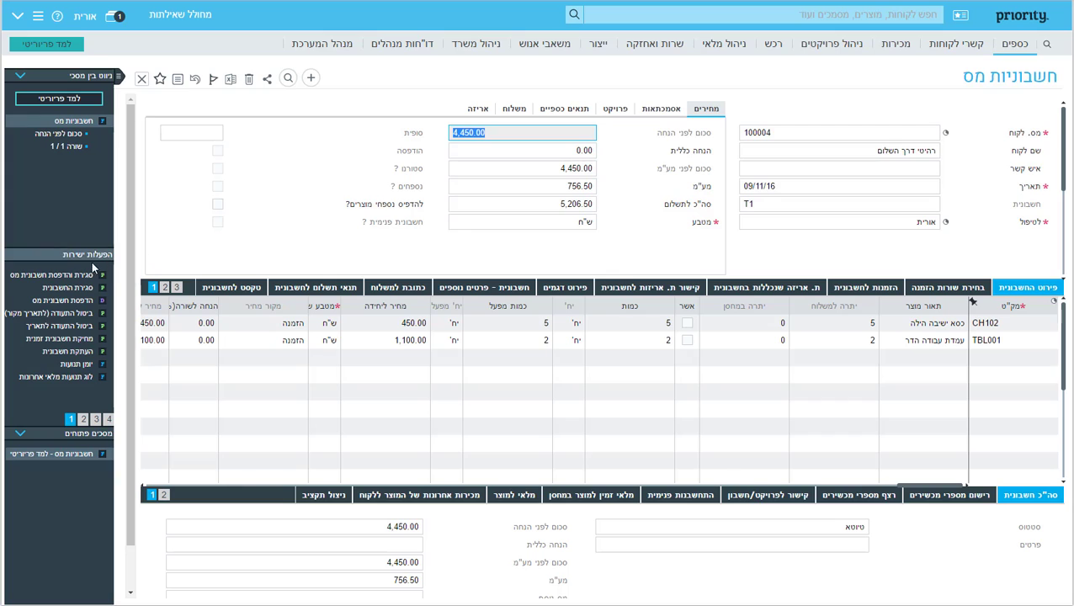
click(63, 275)
click(566, 330)
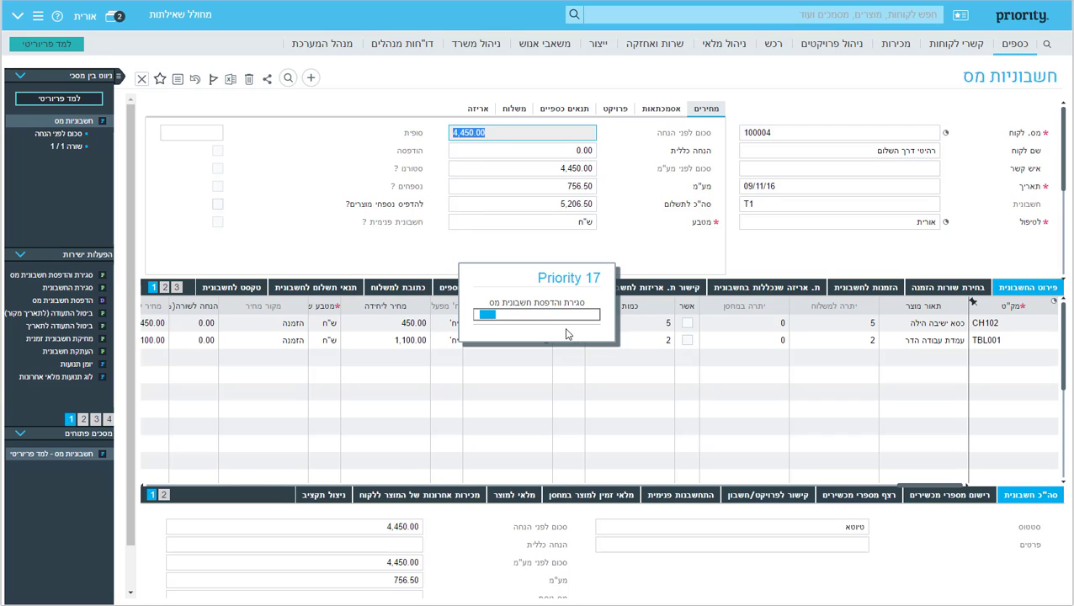
click(531, 330)
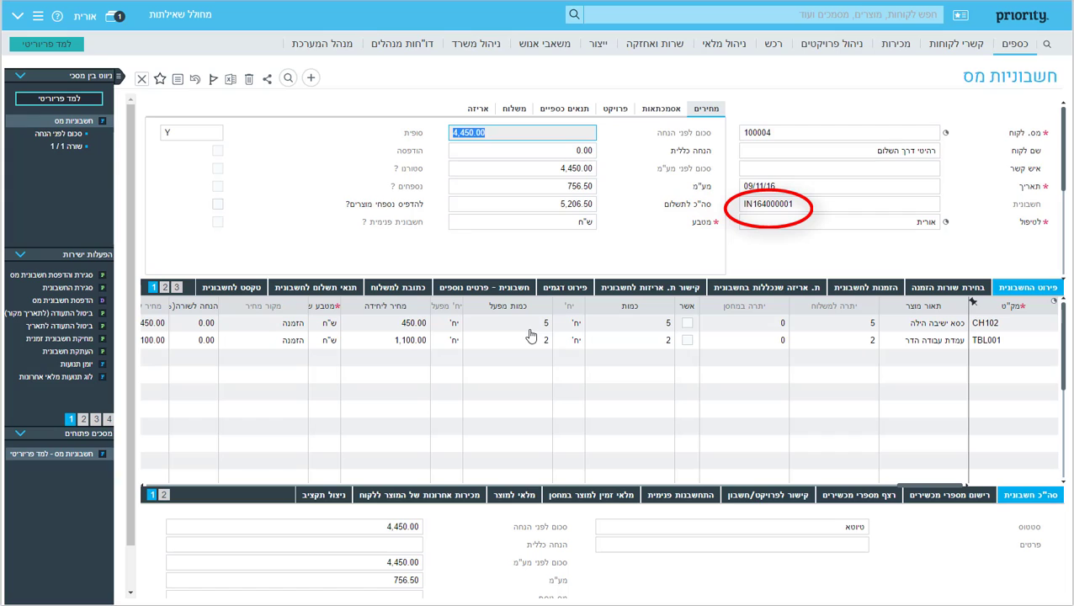
Check the invoice's originating sales order on References, then close the invoice form
click(648, 117)
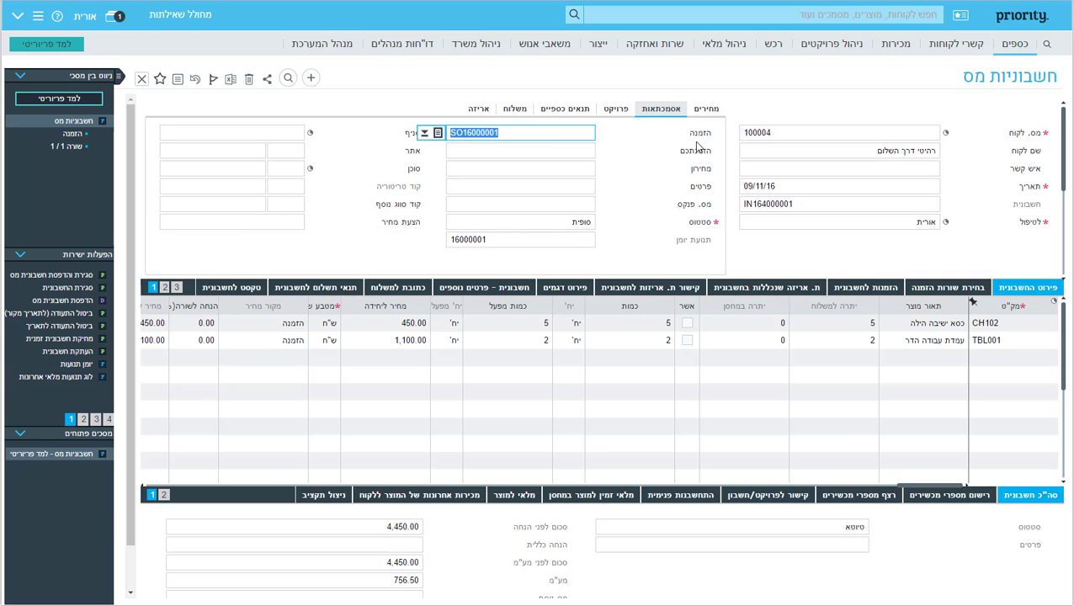
click(141, 78)
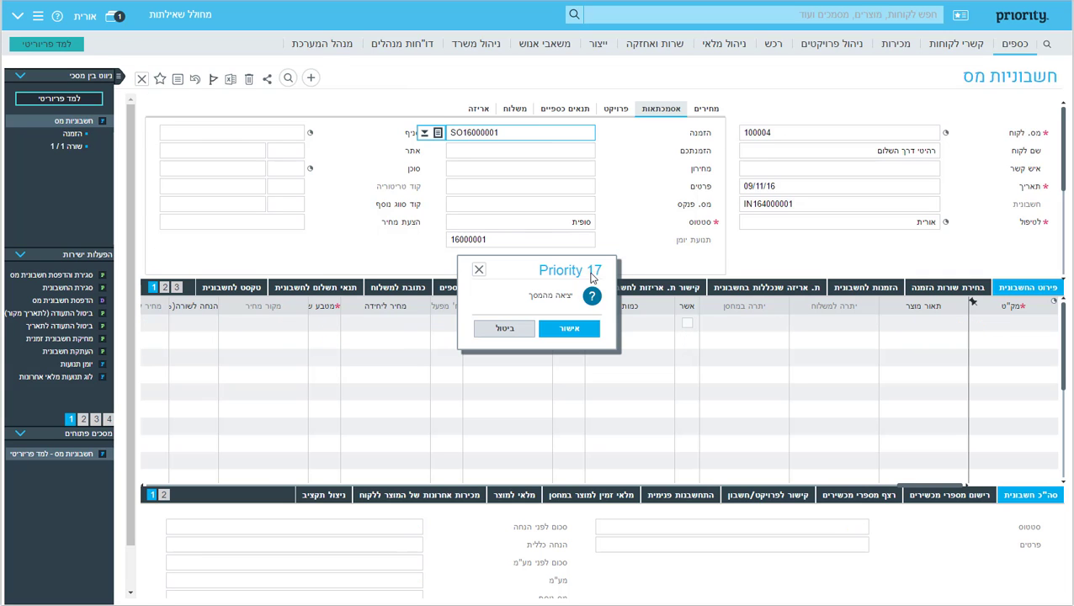
click(567, 327)
Open the Receipts form from Finance > Sales Invoices > Receipts
click(1012, 52)
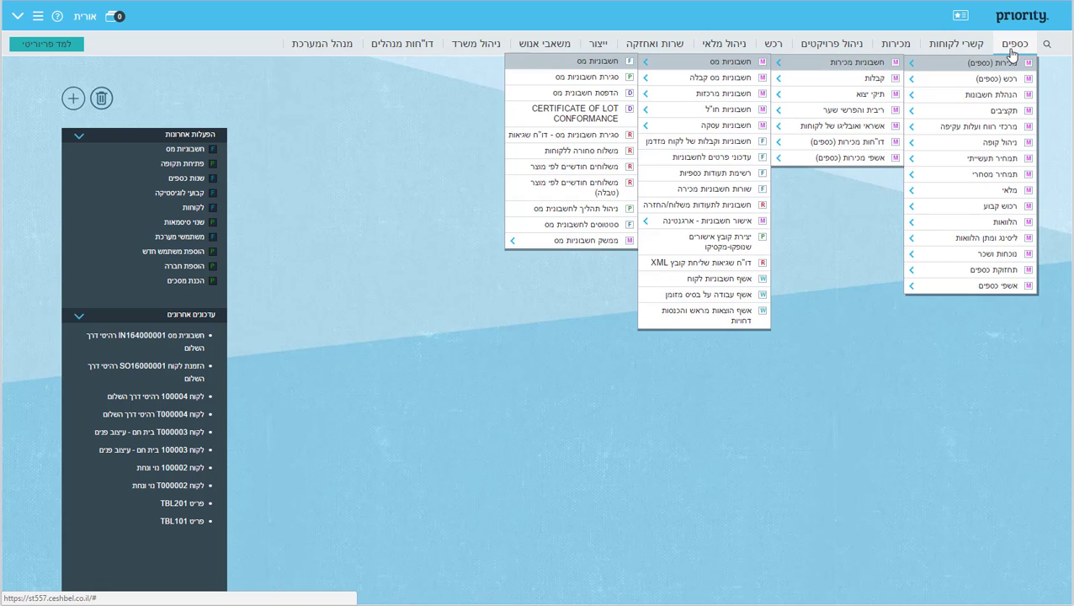
mouse_move(826, 83)
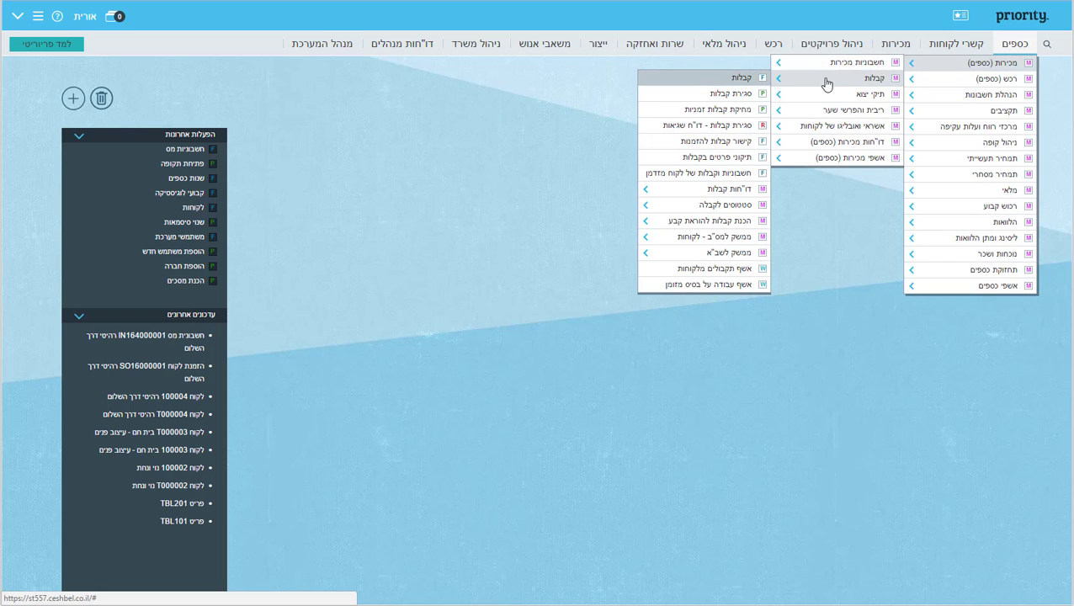
click(735, 80)
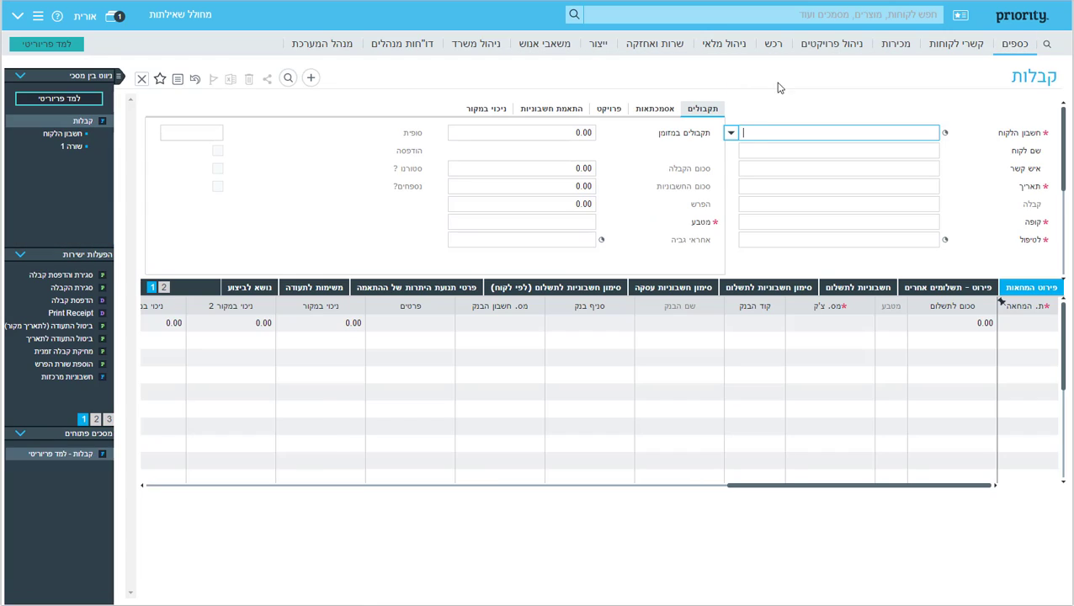
Choose the new customer for receipt T1 and list its 5,206.50 open tax invoice
click(730, 134)
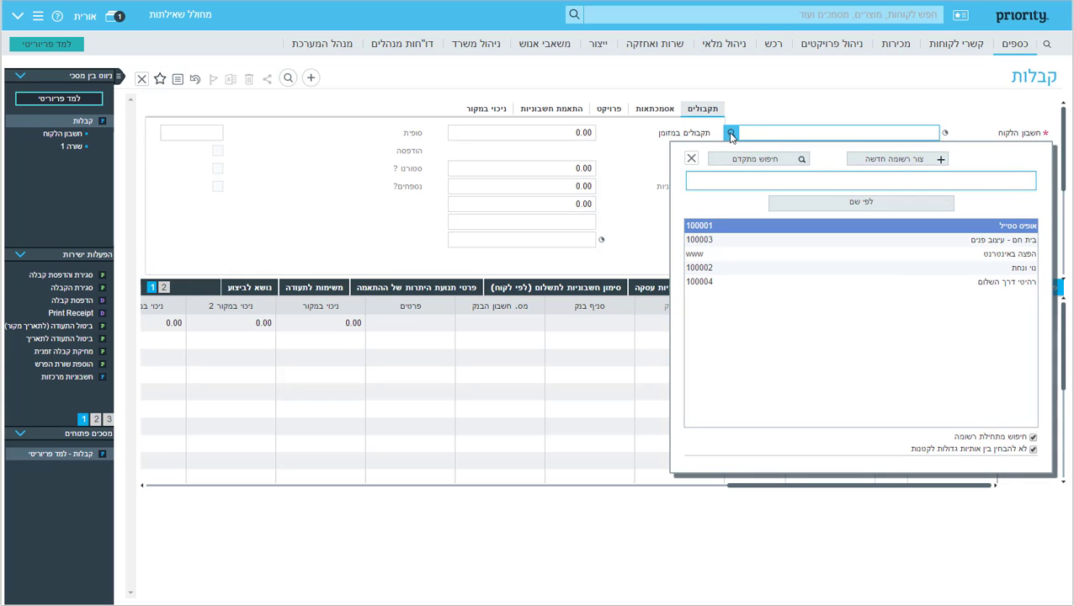
click(905, 280)
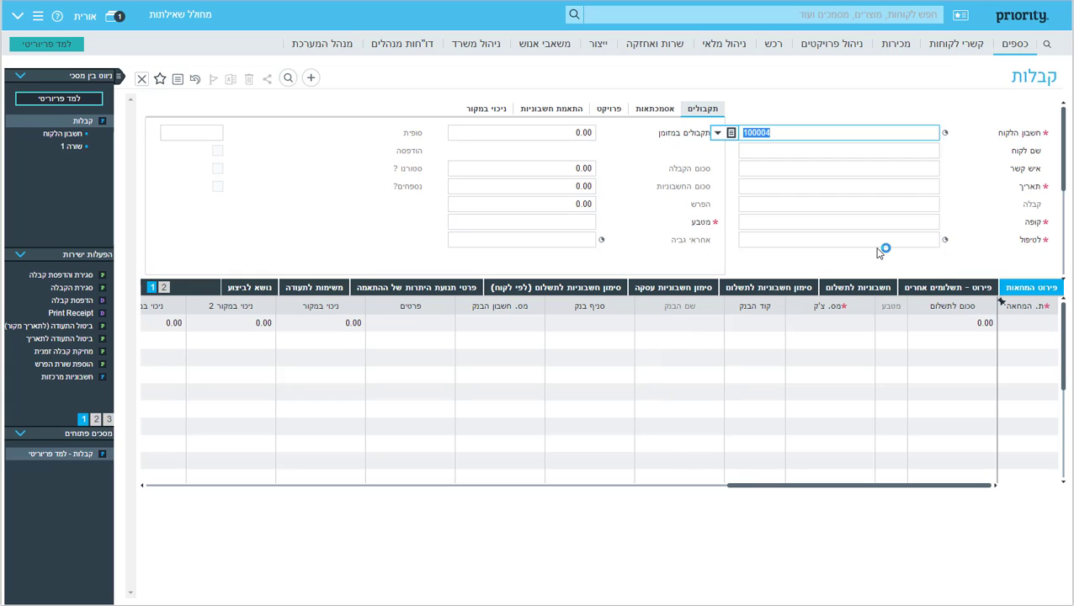
key(Tab)
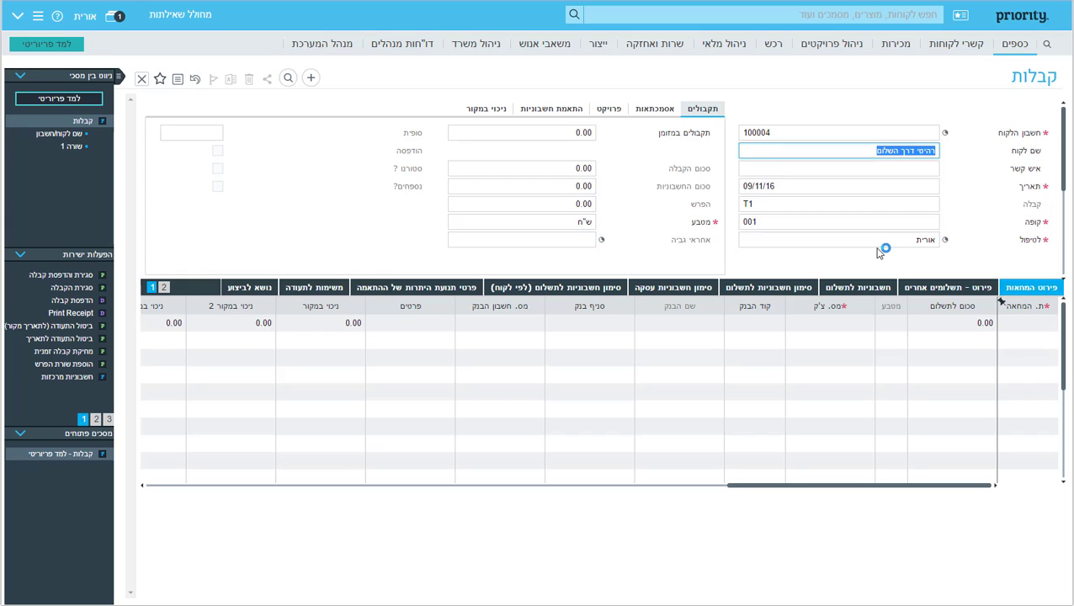
click(783, 287)
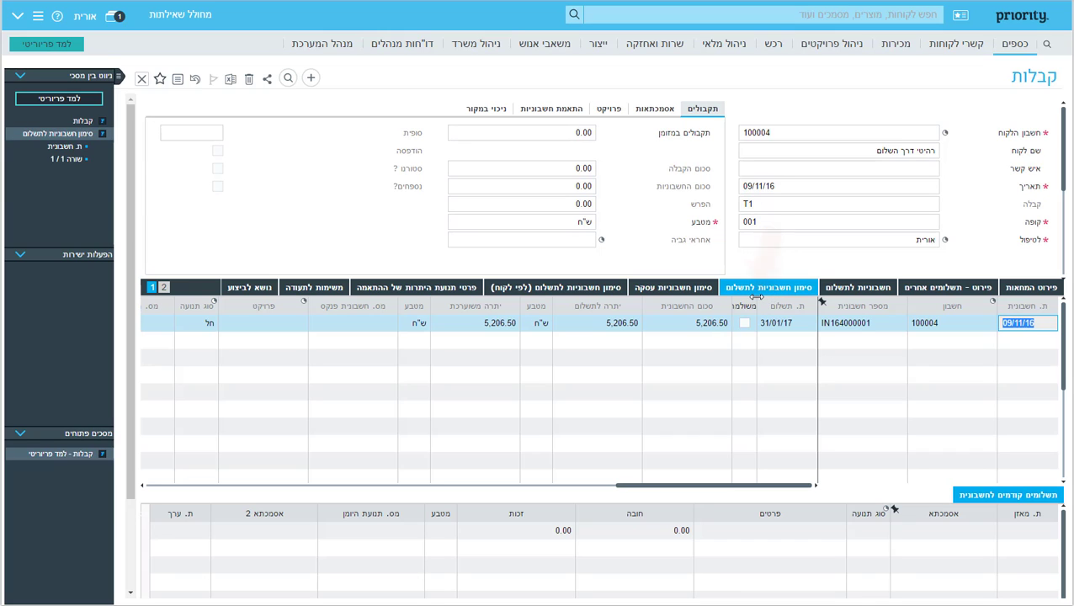
Mark the 5,206.50 tax invoice as paid, save, and show the Cheque Details
click(744, 324)
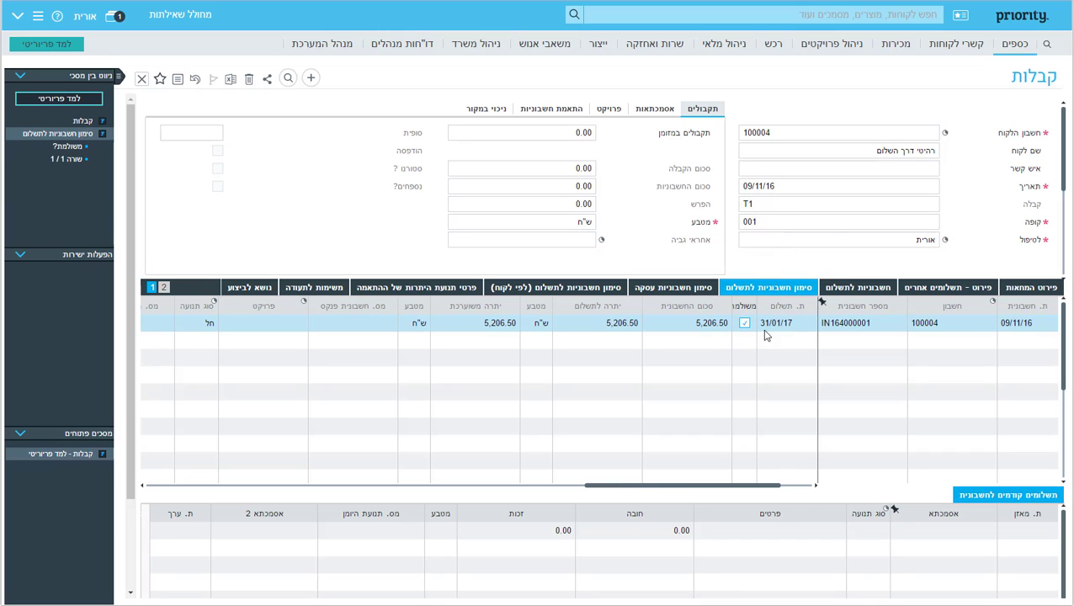
click(824, 242)
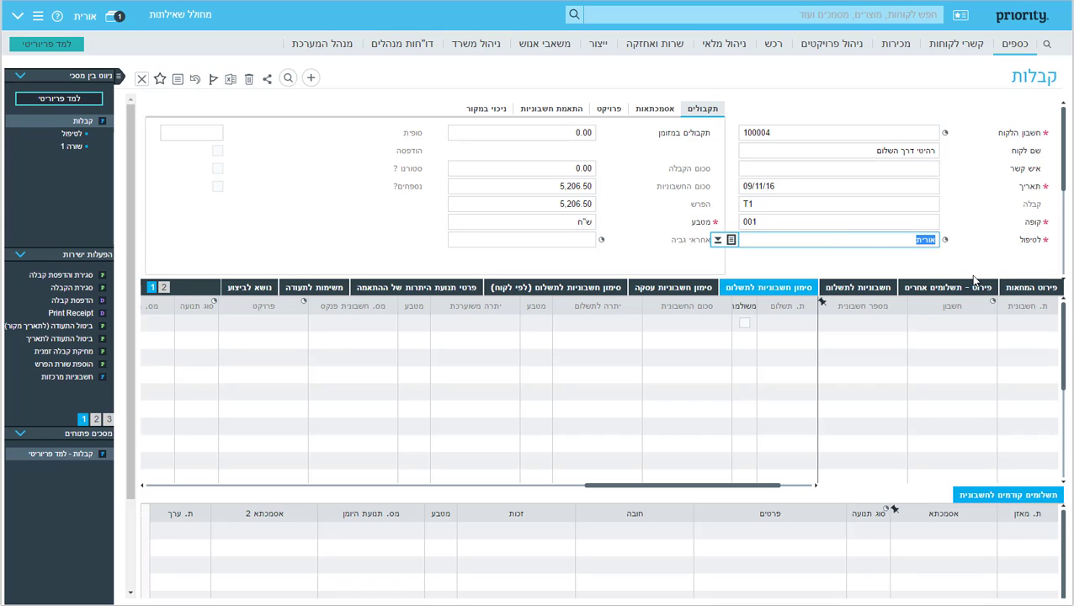
click(1026, 287)
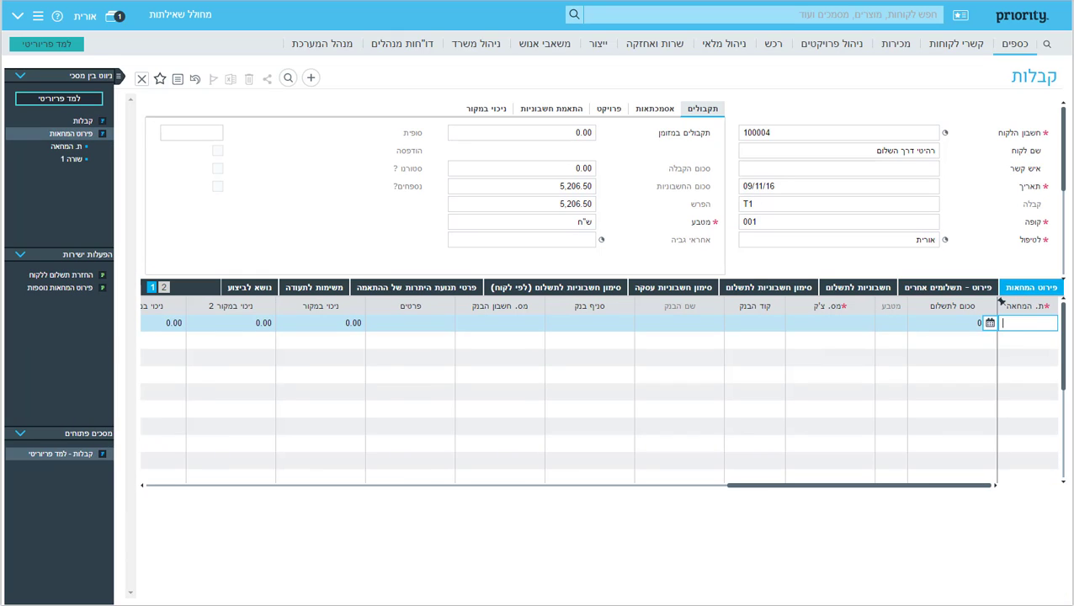
Enter a 5,206.50 cheque dated 16/11/16, bank 09, branch 123, with its cheque and account numbers
text(16)
key(Tab)
text(5206.50)
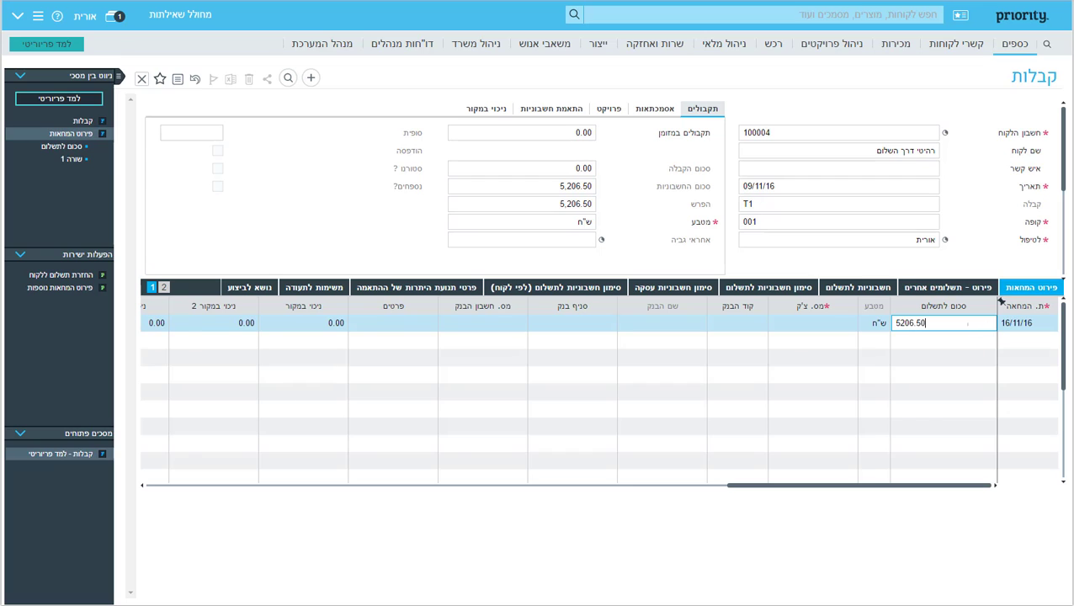
key(Tab)
text(123456)
key(Tab)
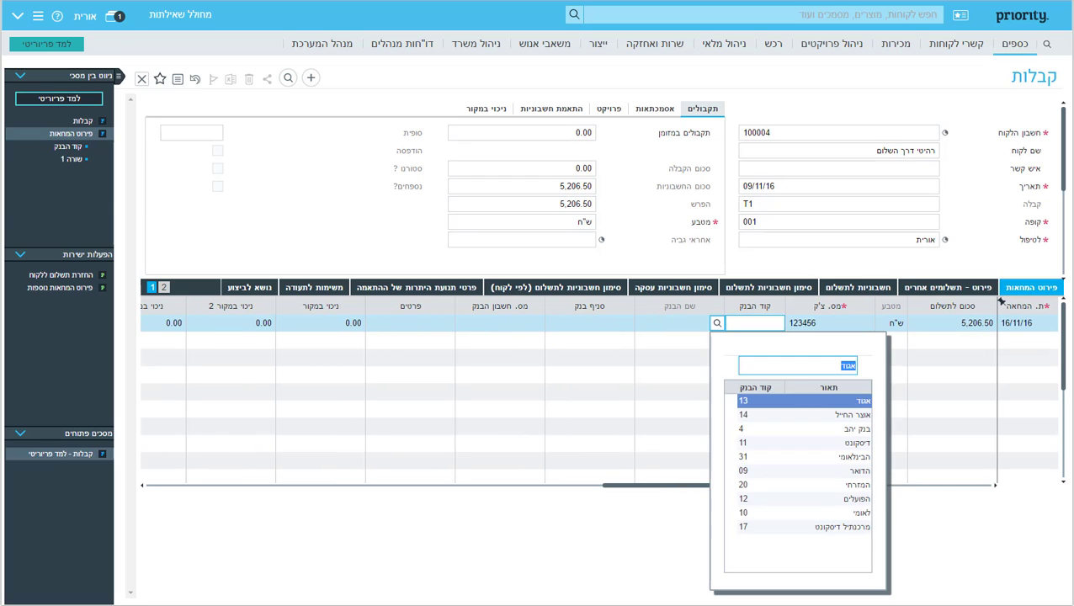
text(09)
key(Return)
key(Tab)
text(123)
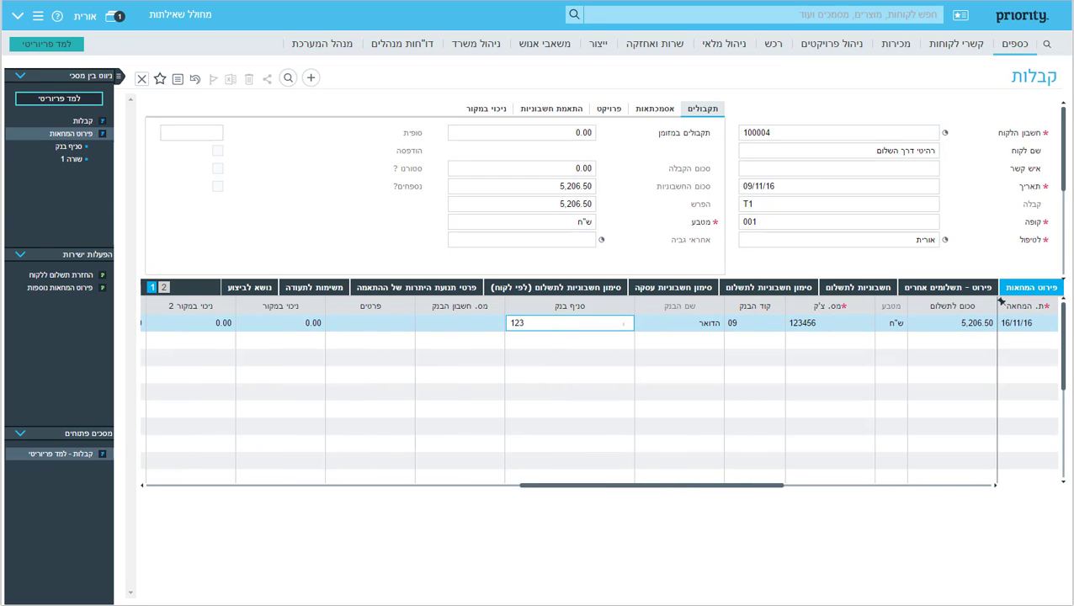
key(Tab)
text(435678)
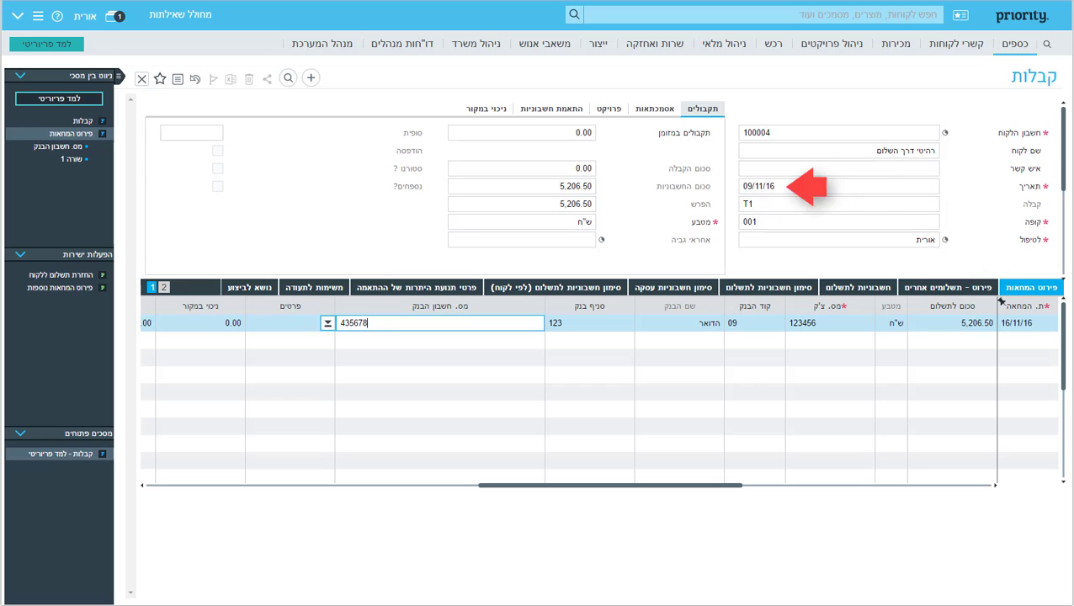
key(ctrl+Page_Up)
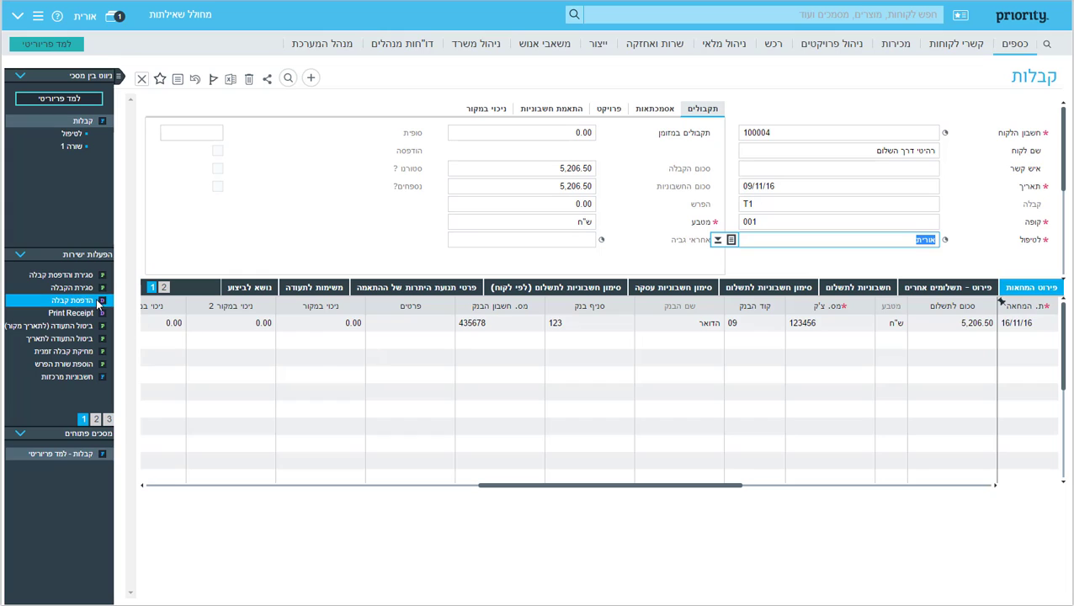
Finalize the receipt as RC169000001 via Close Receipt, then close the receipts form
click(73, 287)
click(569, 328)
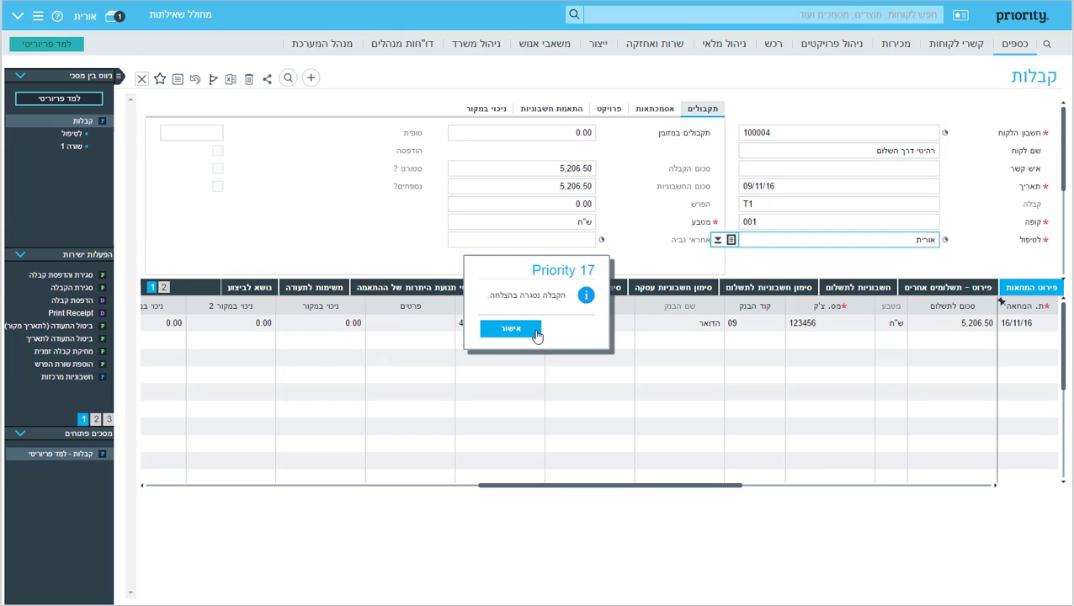
click(533, 333)
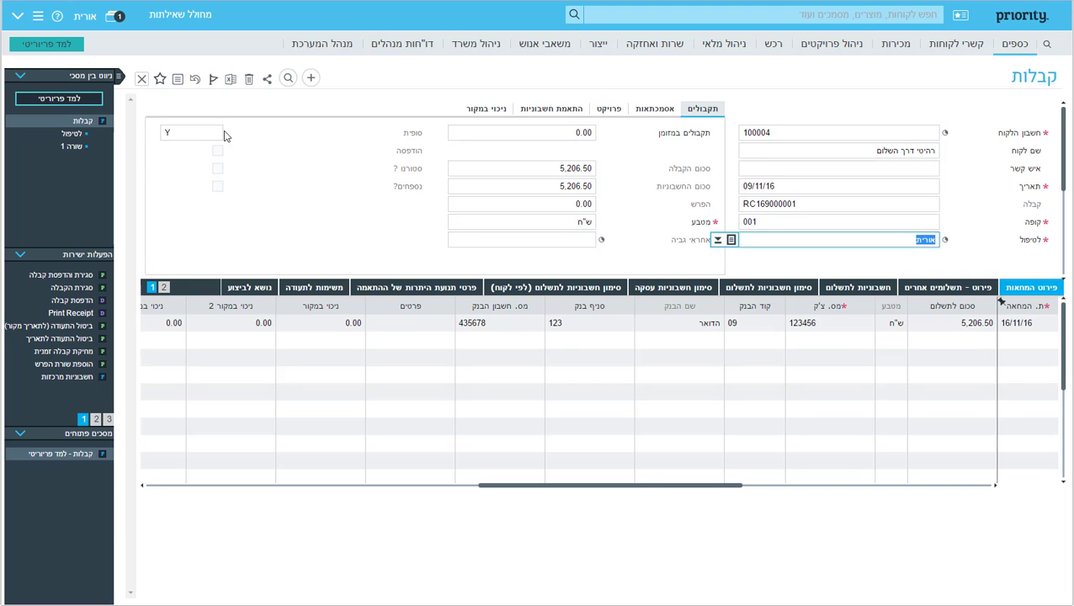
click(141, 78)
click(563, 330)
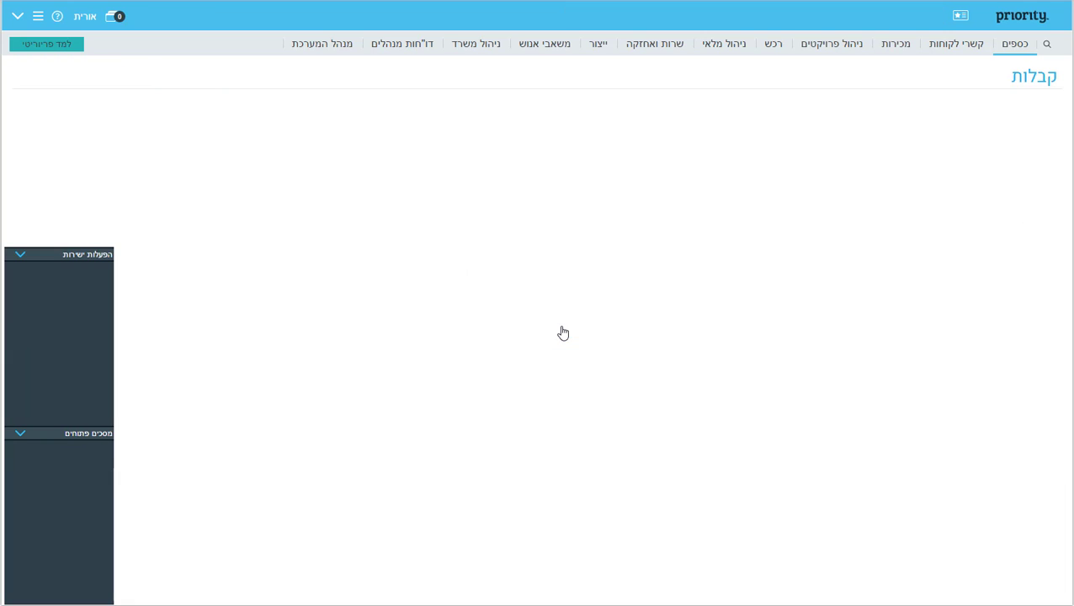